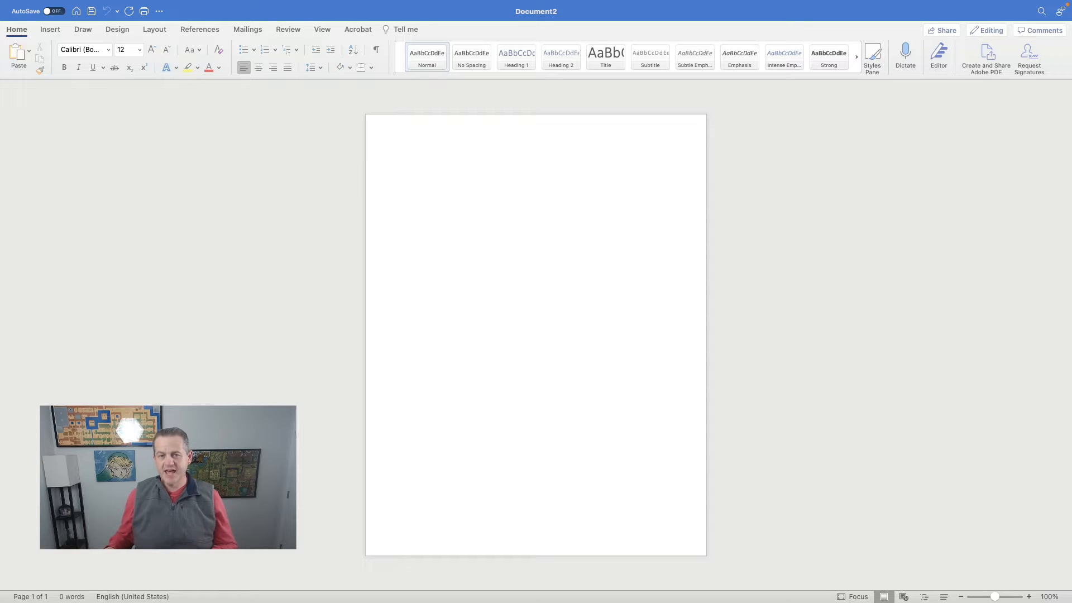
# - Open the envelope setup for a mail merge and leave it without entering any addresses
pyautogui.click(209, 191)
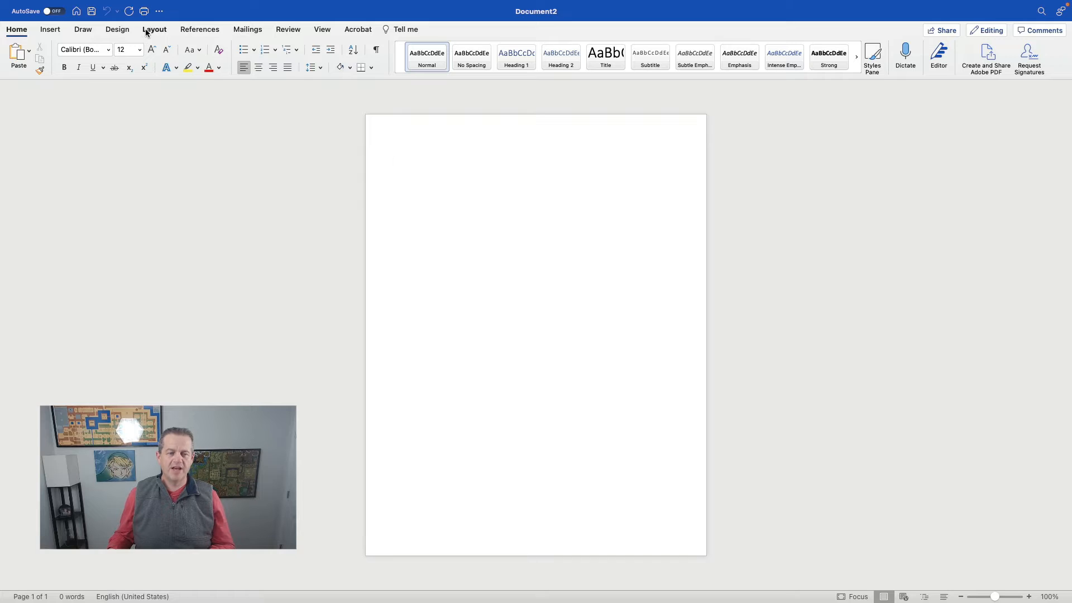
pyautogui.click(247, 31)
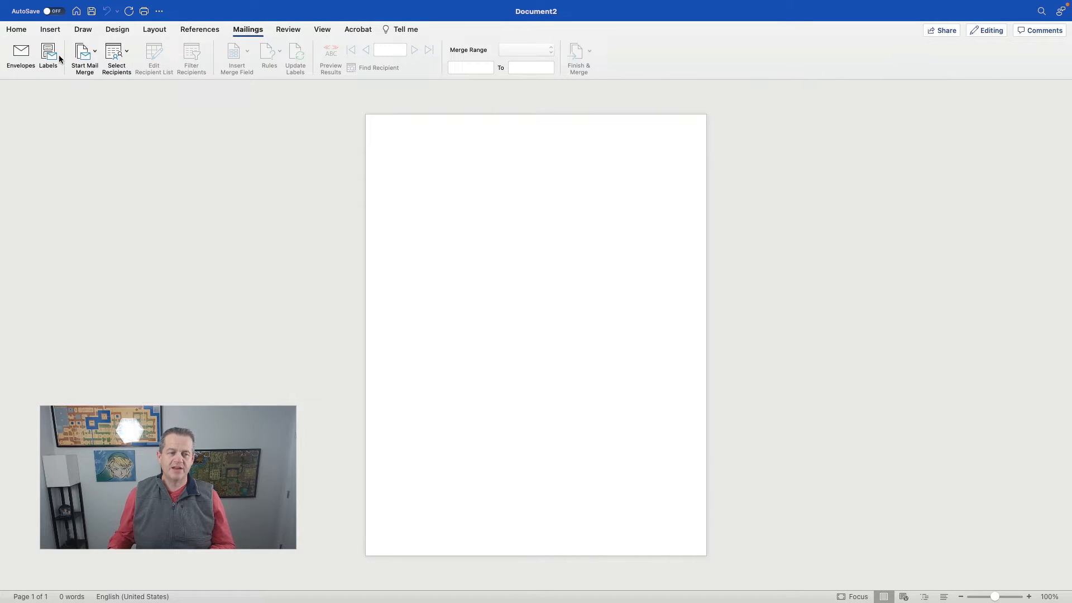
pyautogui.click(94, 53)
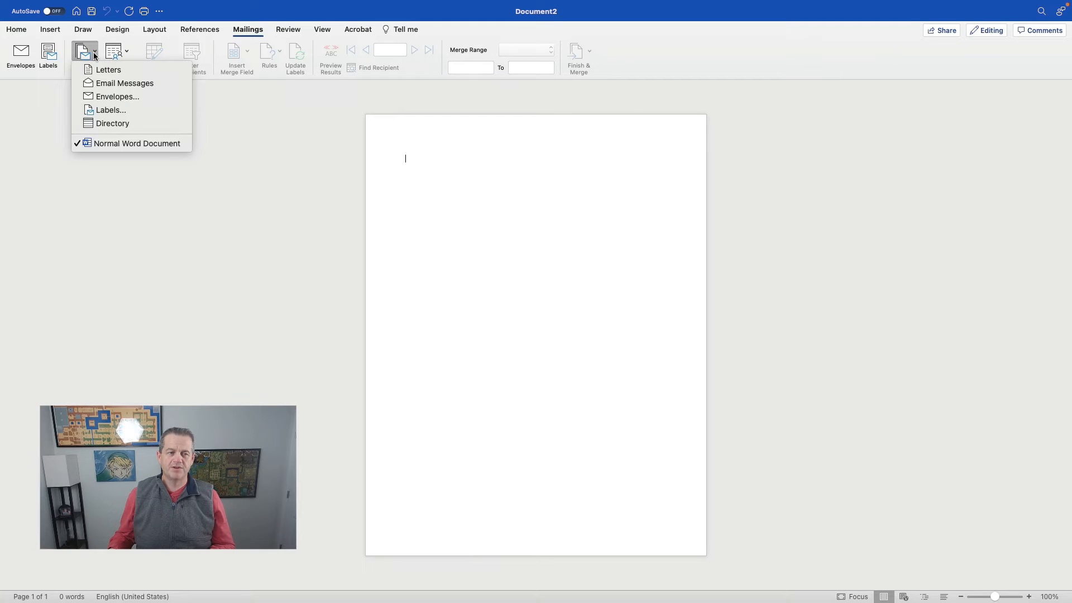
pyautogui.click(110, 97)
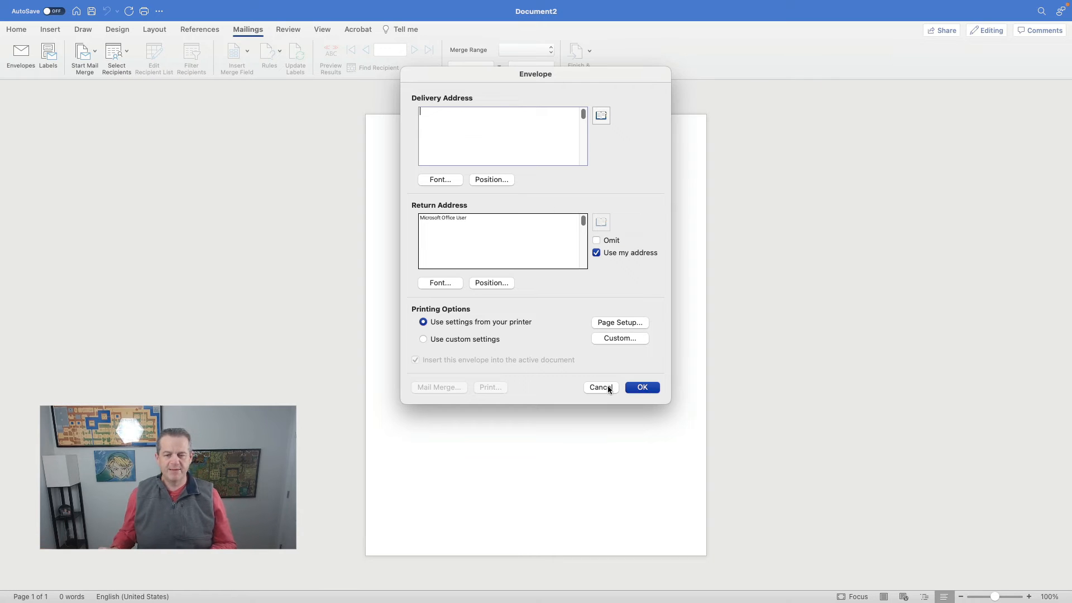
pyautogui.click(607, 386)
# - Set the mail merge type to labels using the Avery US Letter 15700 Address Labels product
pyautogui.click(89, 53)
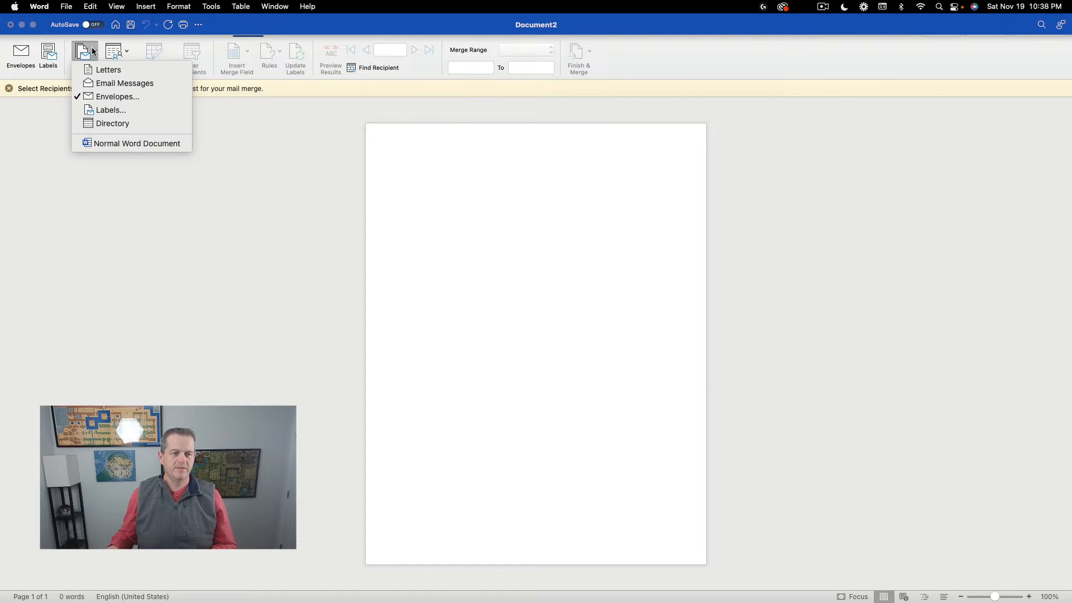
pyautogui.click(111, 110)
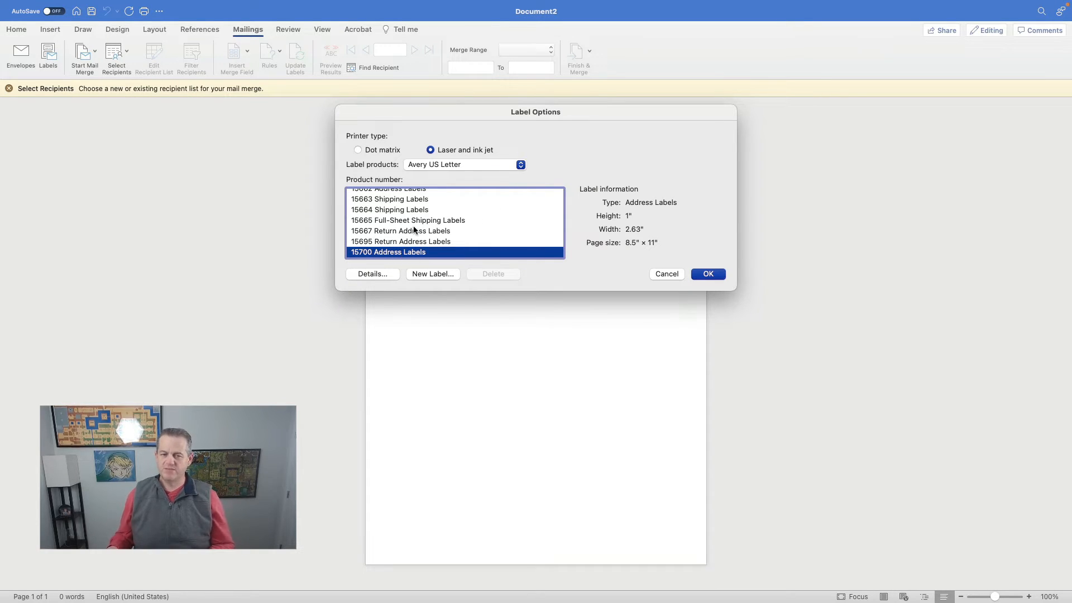
pyautogui.scroll(2, 383, 213)
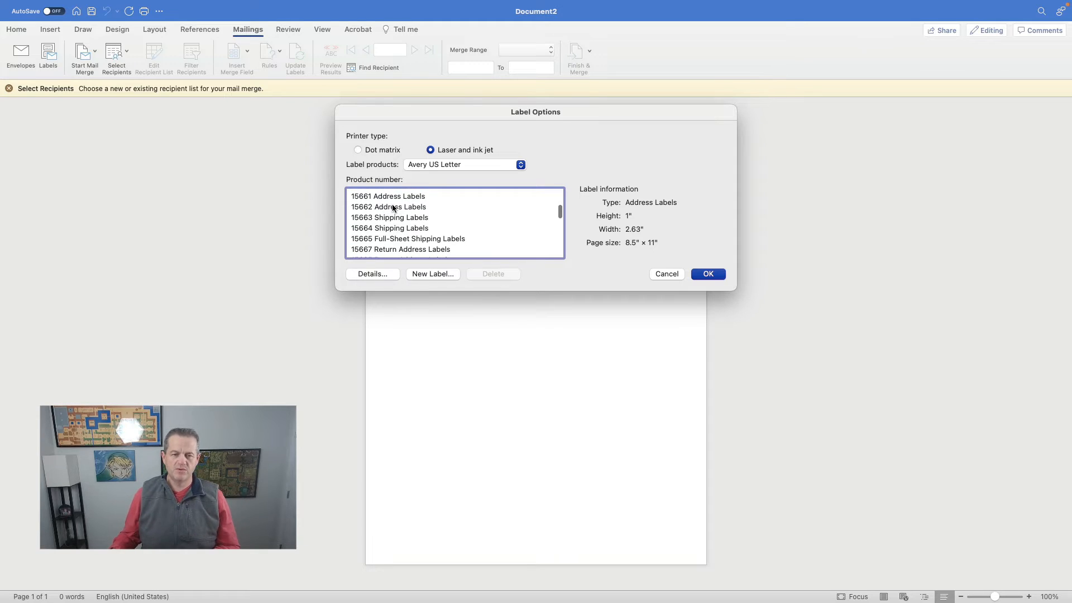
pyautogui.scroll(2, 397, 211)
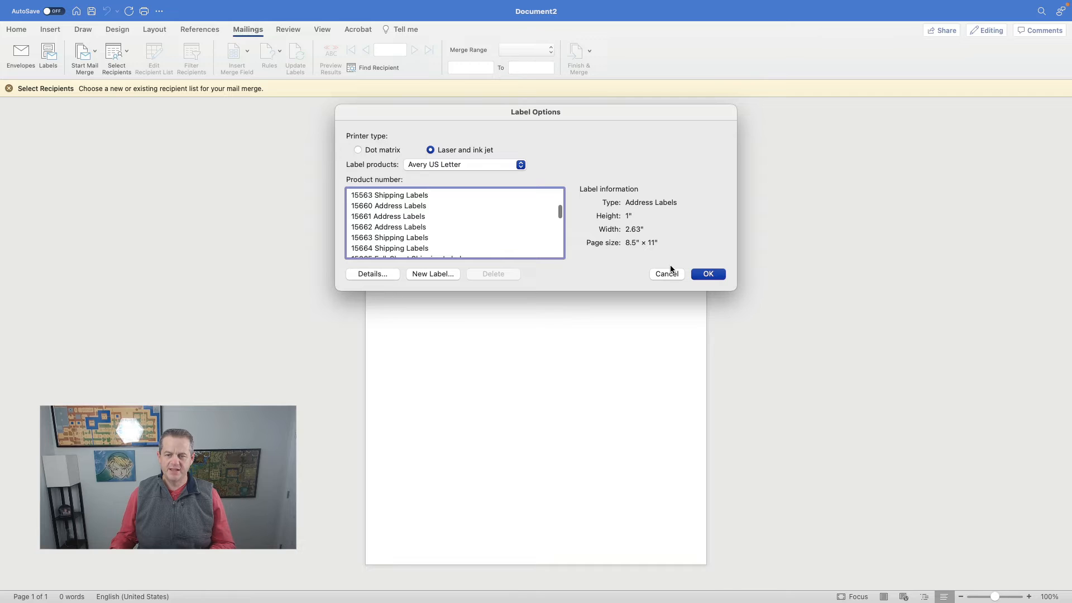
pyautogui.click(707, 274)
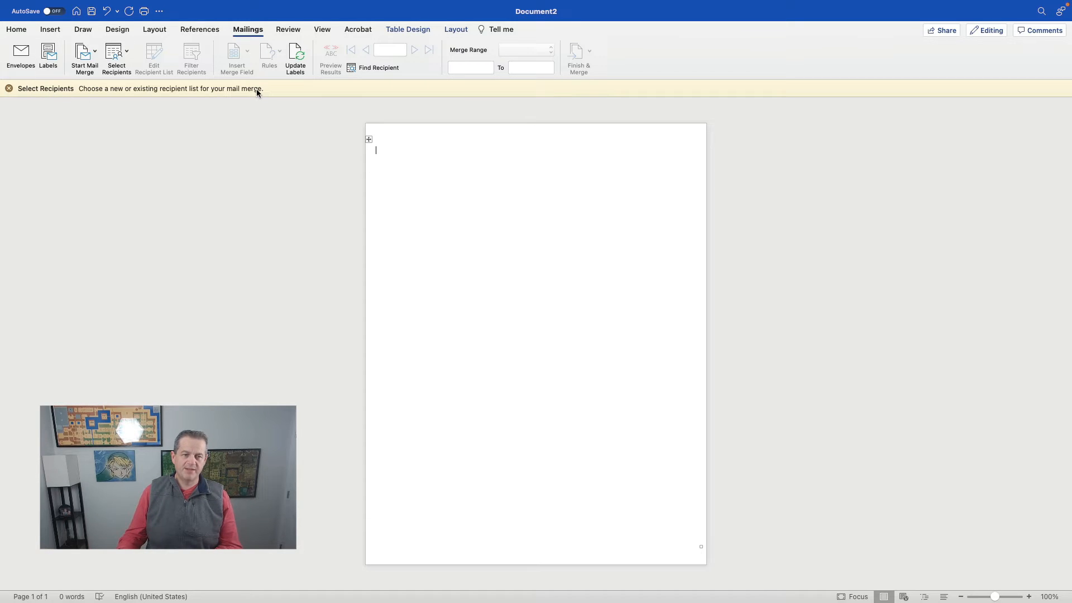
# - Attach an existing recipient list file as the data source for the label merge
pyautogui.click(127, 54)
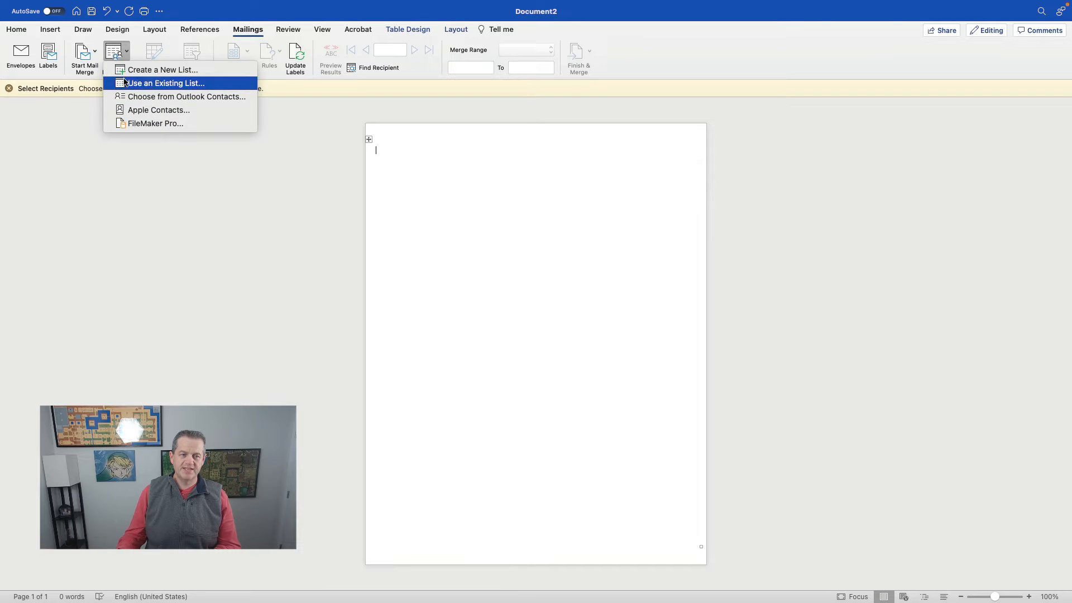
pyautogui.click(171, 84)
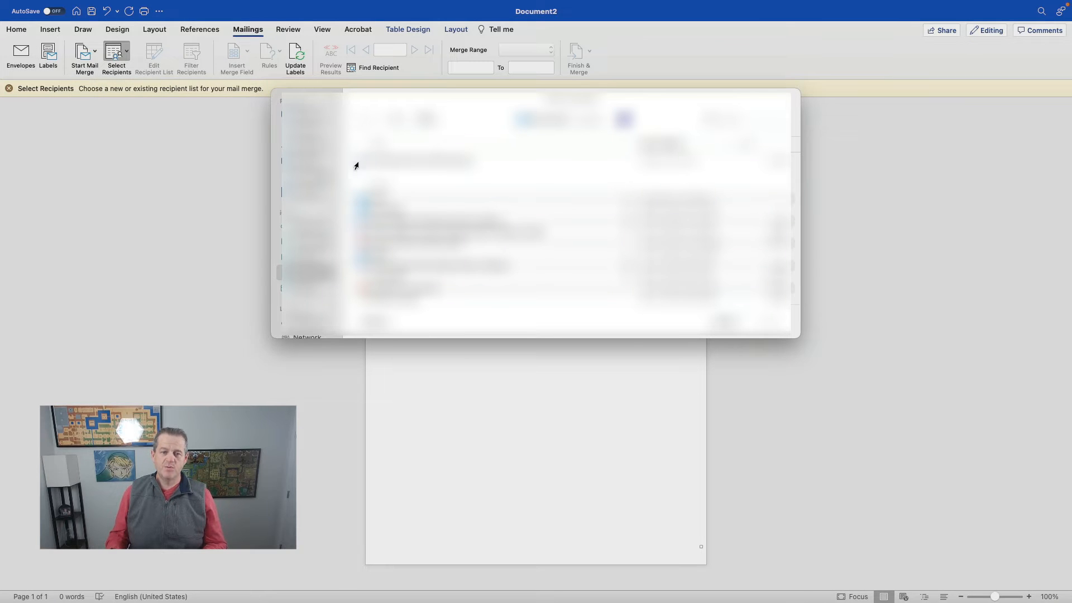
pyautogui.click(311, 177)
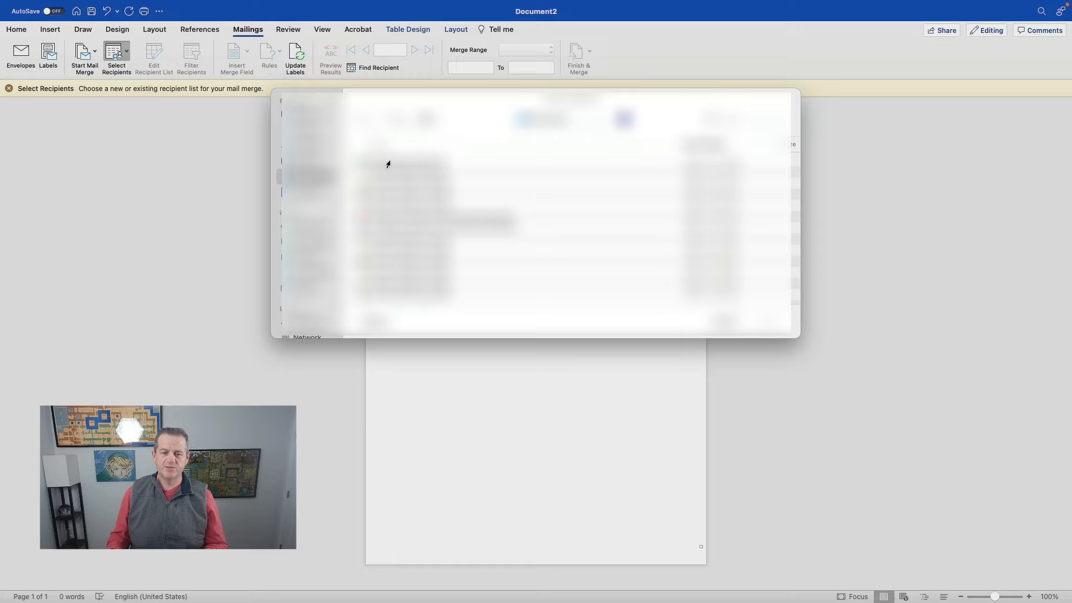
pyautogui.doubleClick(388, 164)
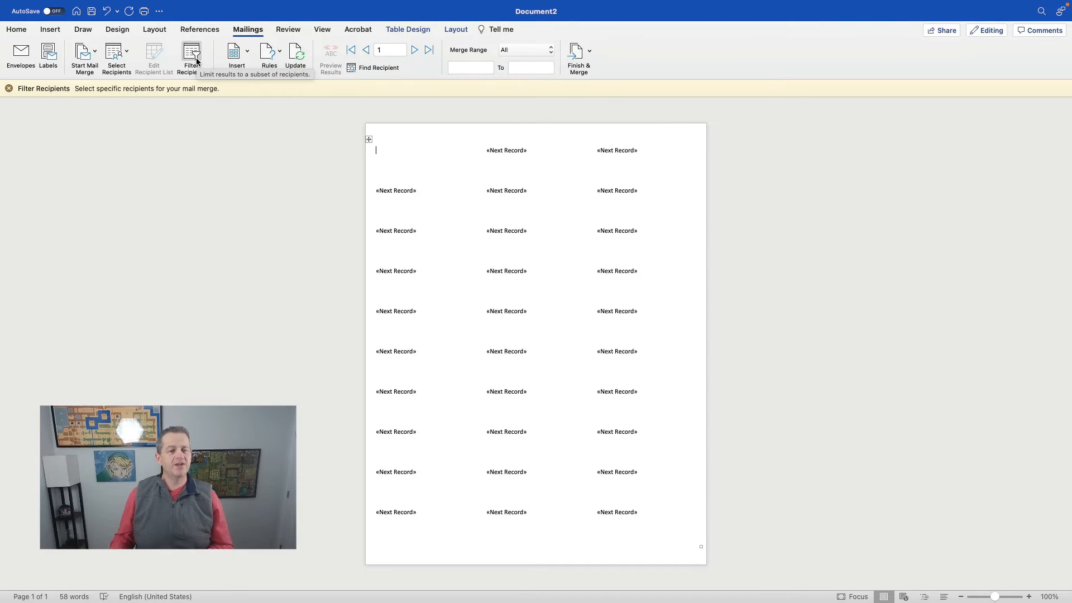
# - Insert the Name, Address, City, State_ and Zip merge fields into the first label
pyautogui.click(244, 54)
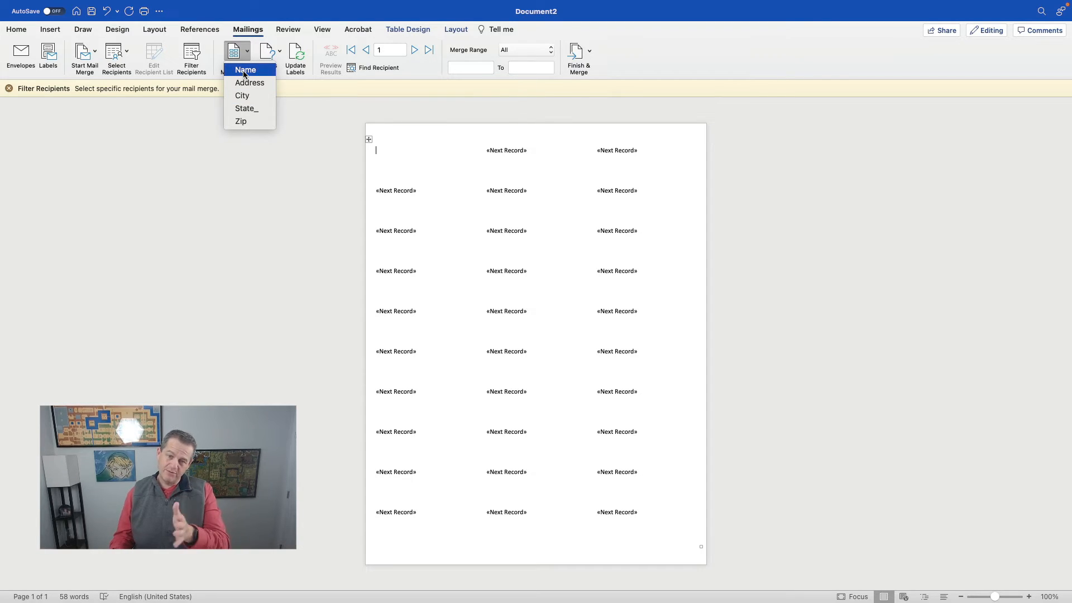
pyautogui.click(244, 71)
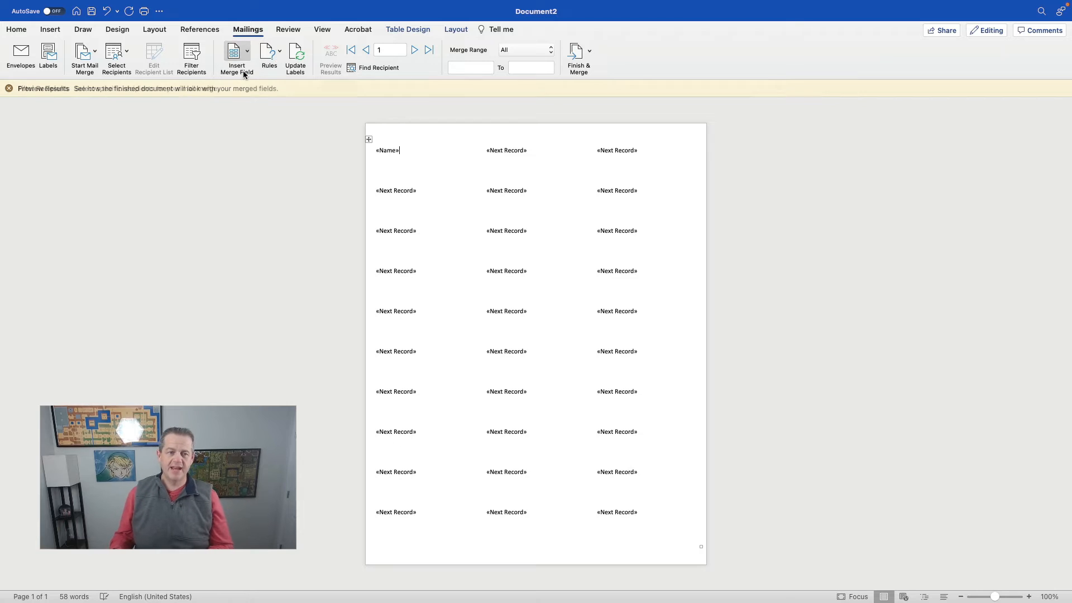
pyautogui.click(246, 58)
pyautogui.click(244, 82)
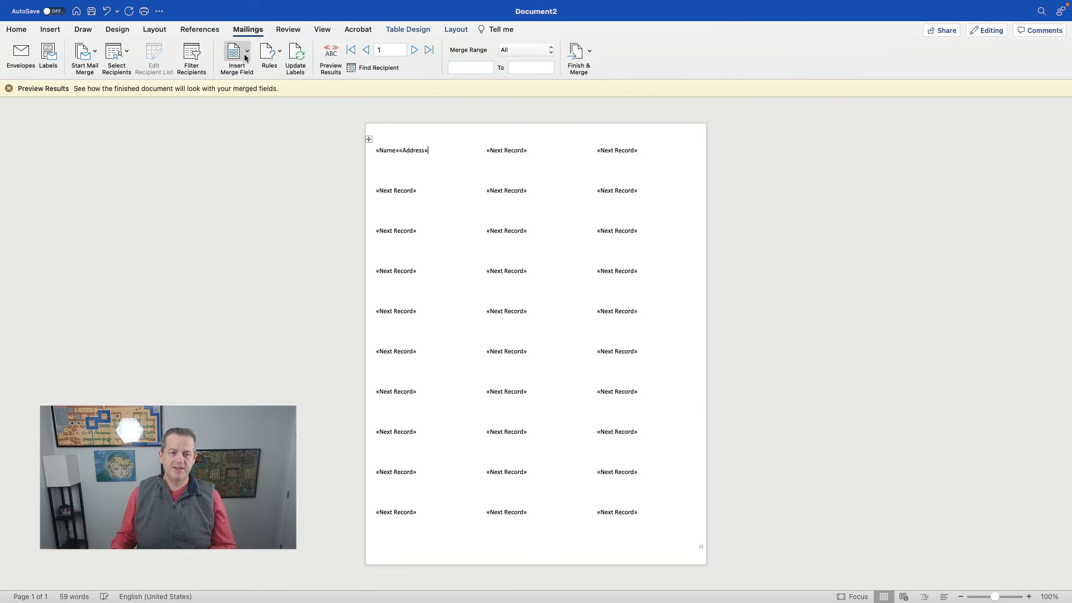
pyautogui.click(246, 58)
pyautogui.click(242, 95)
pyautogui.click(248, 55)
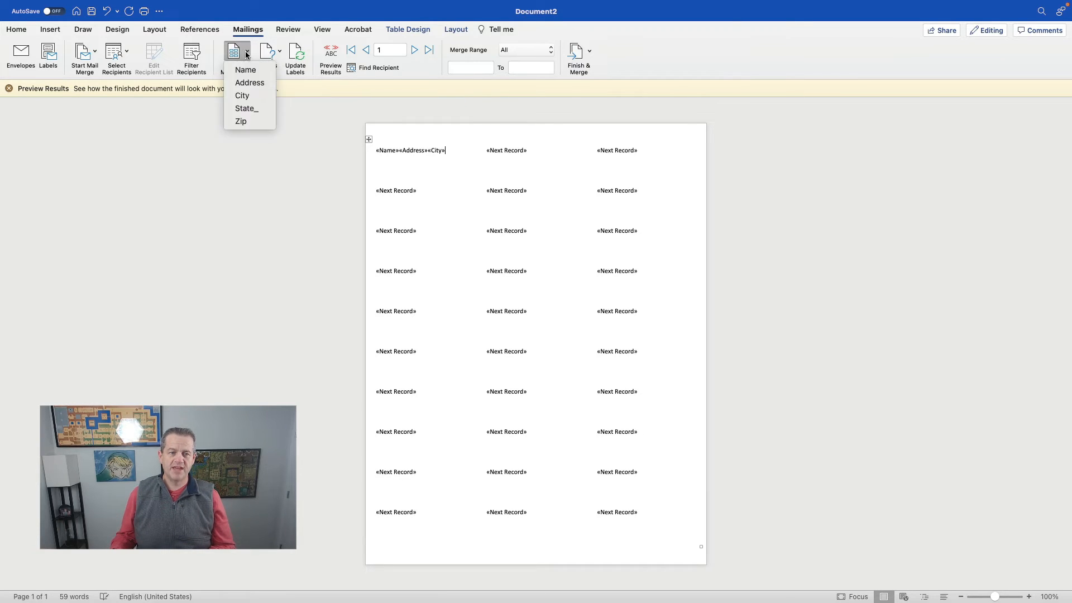
pyautogui.click(245, 108)
pyautogui.click(247, 56)
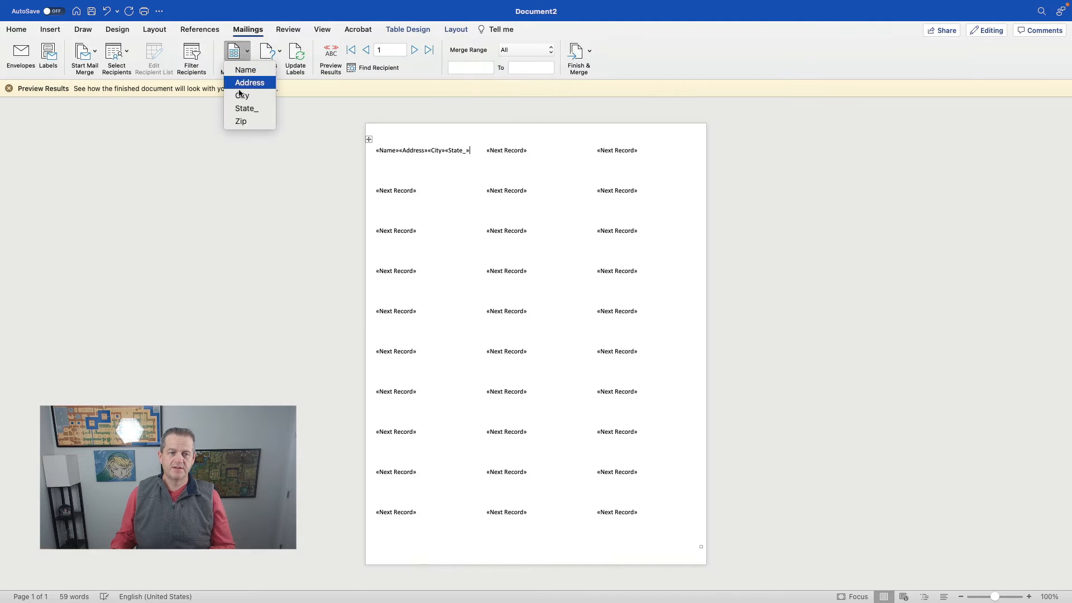
pyautogui.click(240, 121)
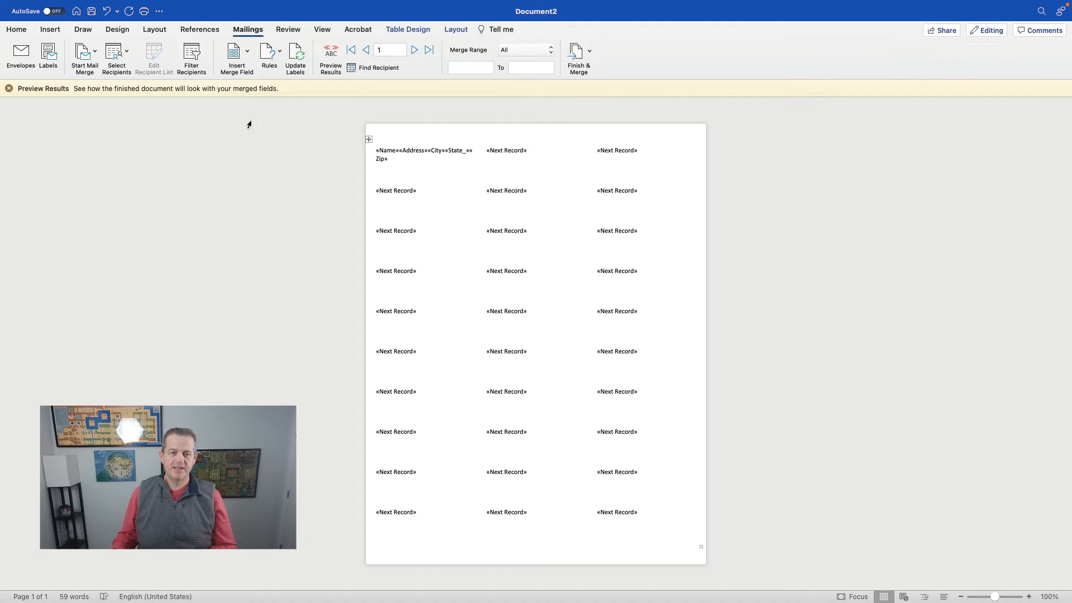
# - Arrange the first label's fields on three lines, Name, Address, and City with State_ and Zip, adding a comma after City
pyautogui.click(407, 146)
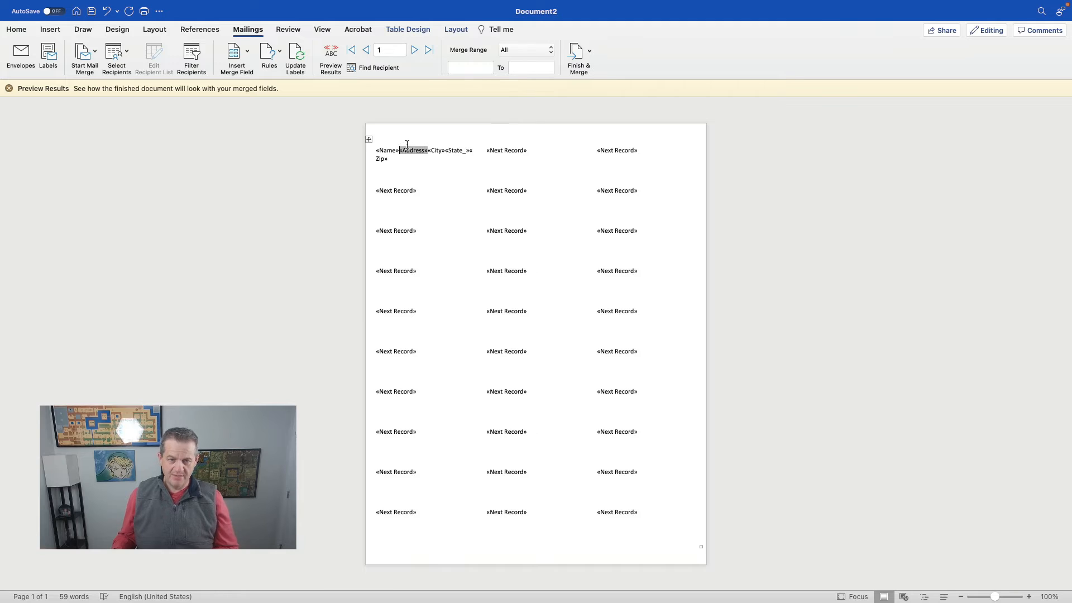
pyautogui.press('Return')
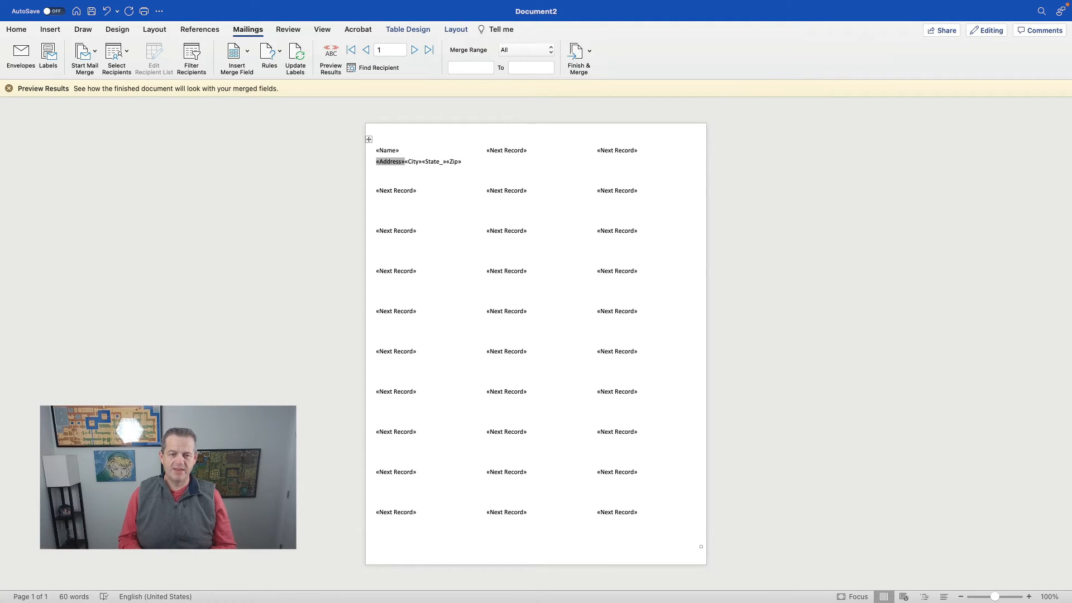
pyautogui.click(405, 162)
pyautogui.press('Return')
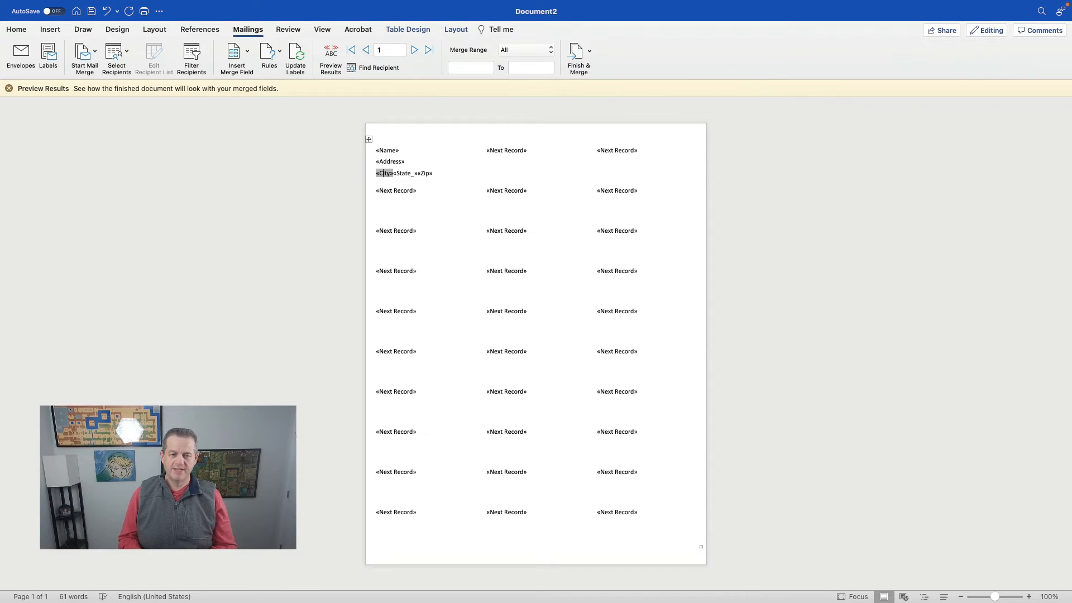
pyautogui.press('Right')
pyautogui.write(',')
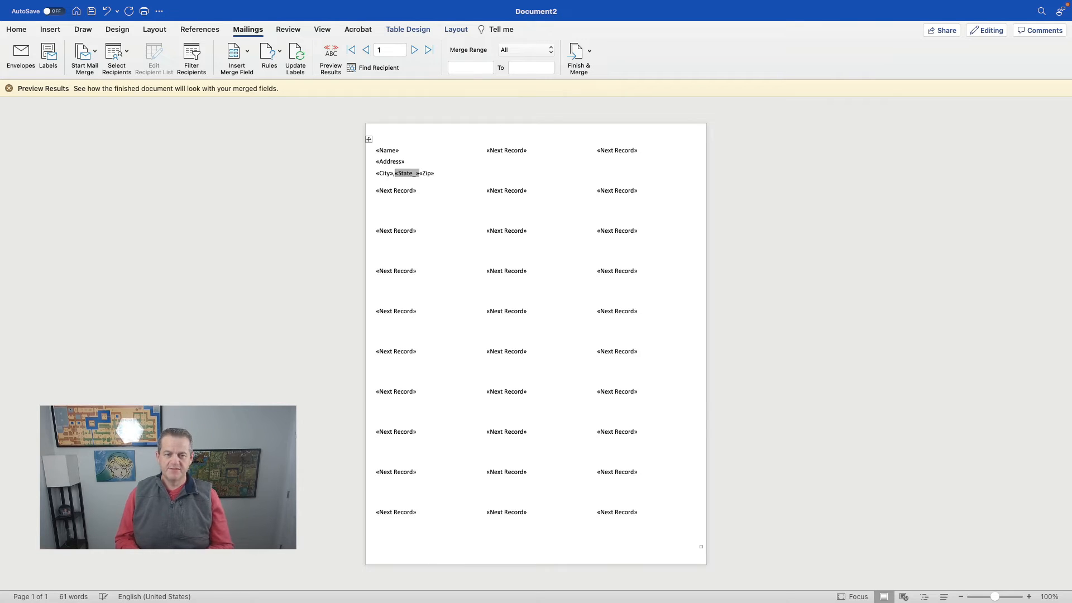
pyautogui.press('Right')
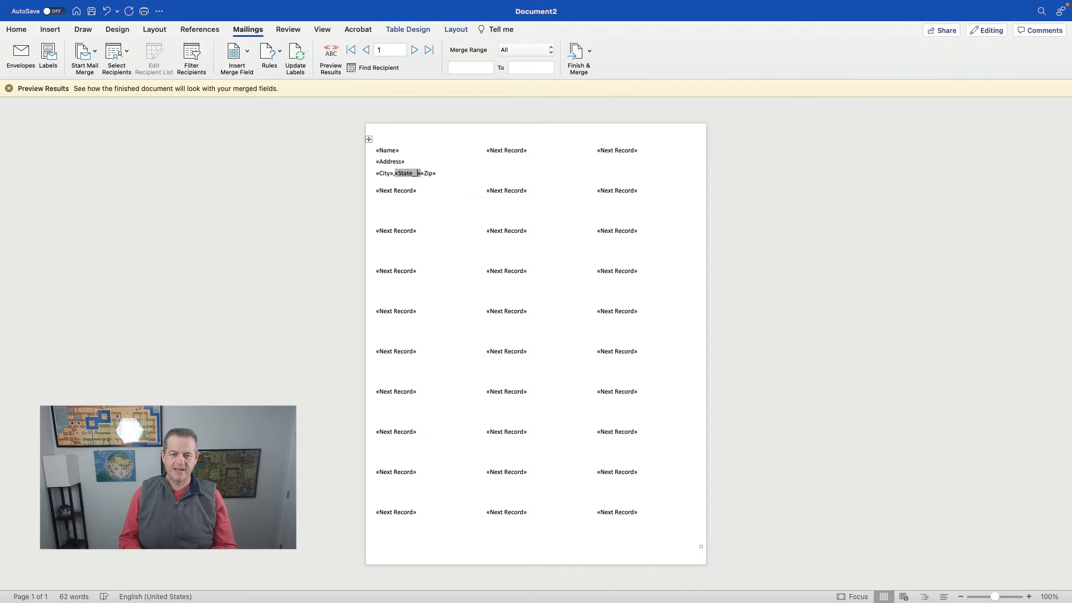
pyautogui.scroll(-1, 263, 160)
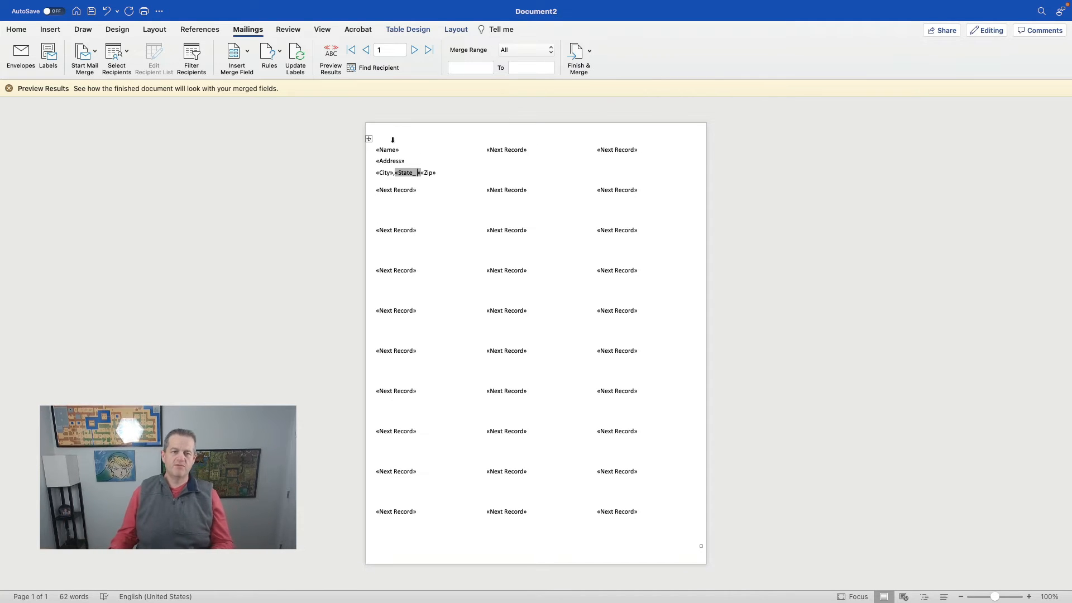
# - Update all labels to match the first label's layout and merge them into an individually editable document
pyautogui.click(293, 53)
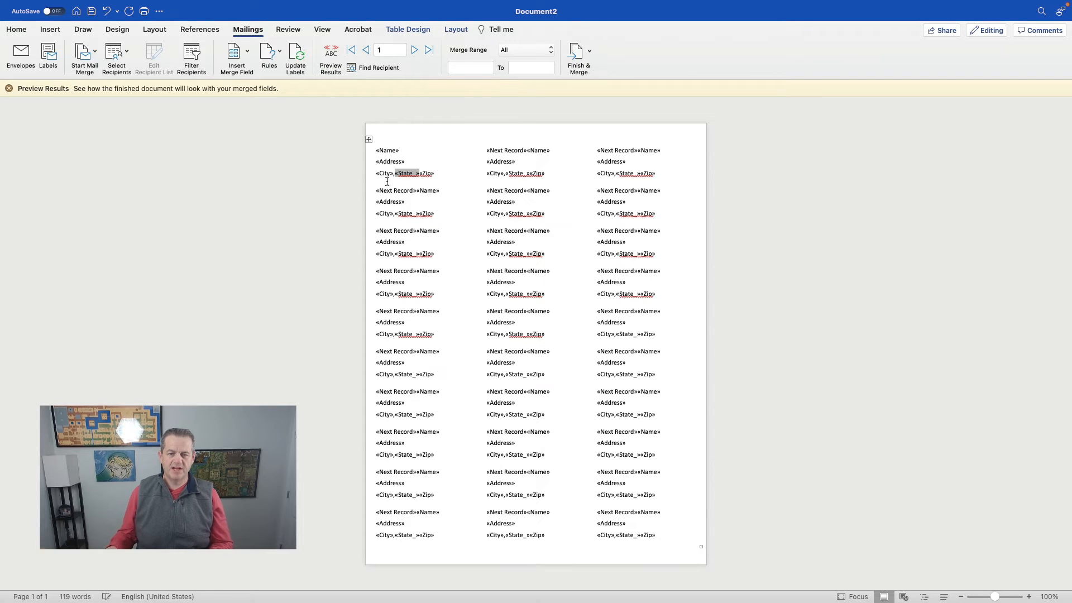
pyautogui.click(578, 54)
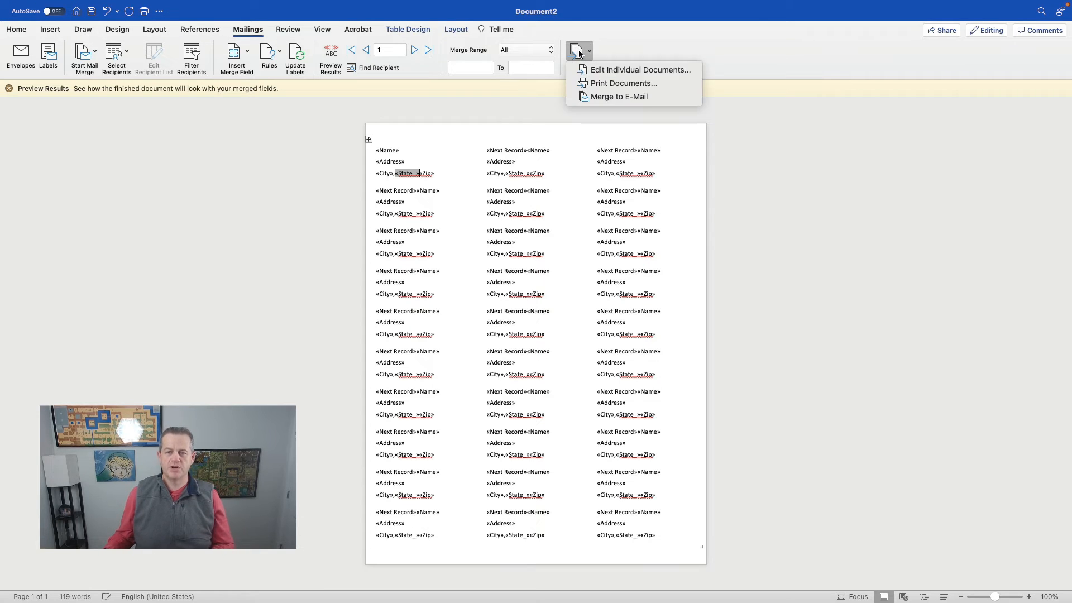
pyautogui.click(619, 71)
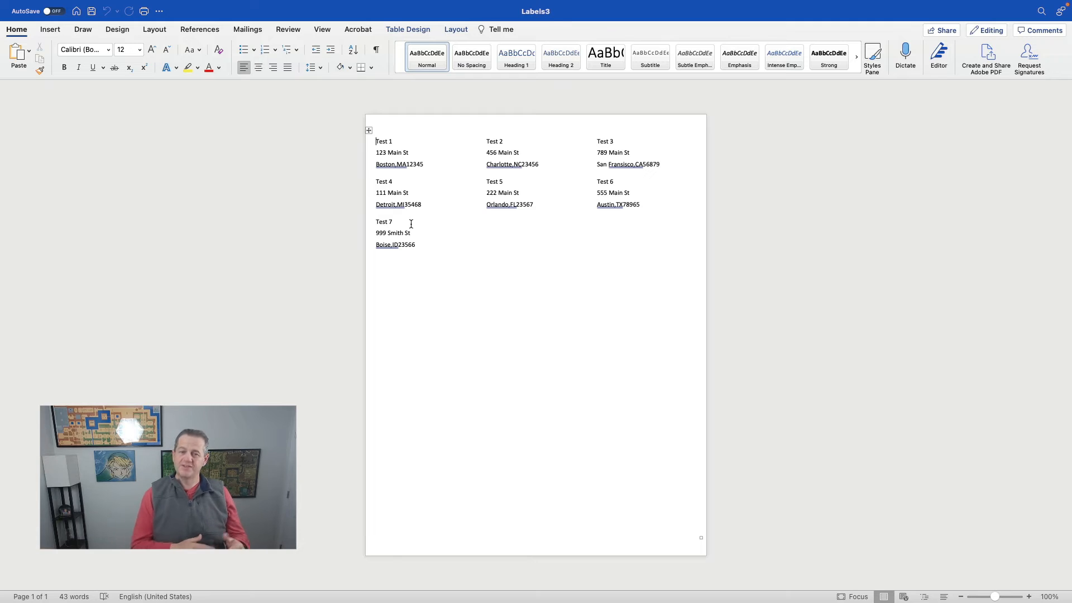
pyautogui.moveTo(375, 204); pyautogui.dragTo(399, 203)
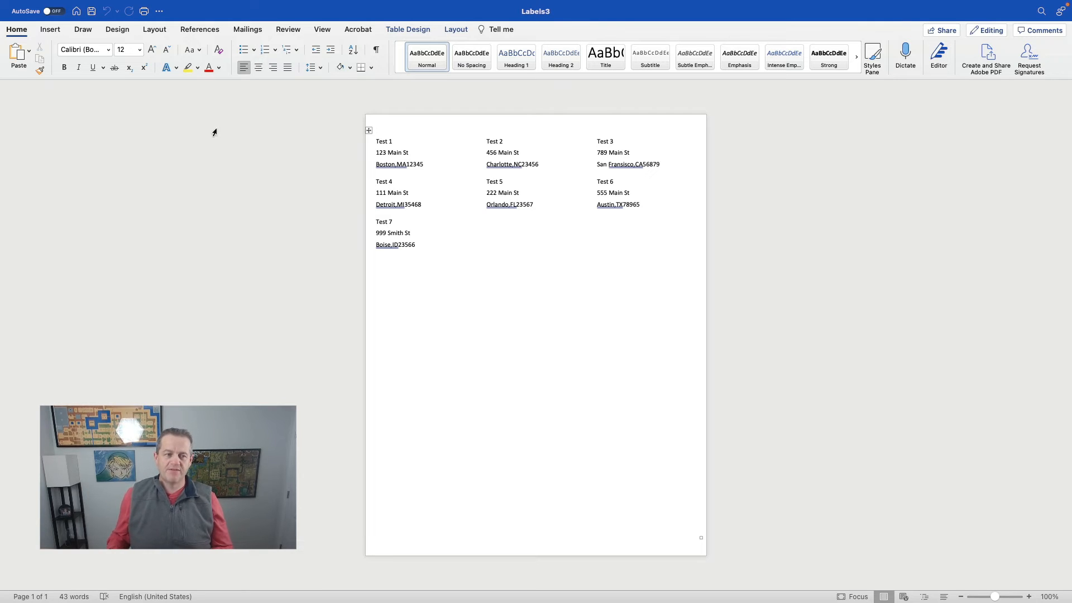
# - Create a new blank document and begin the letter with the greeting "Hi", leaving a blank line below it
pyautogui.moveTo(143, 4)
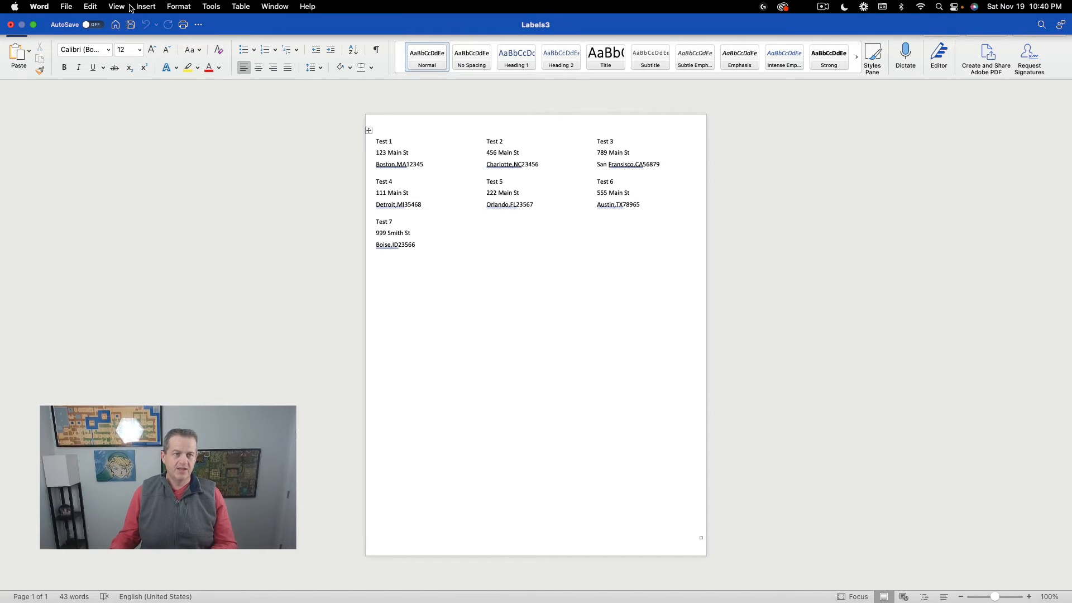
pyautogui.click(71, 7)
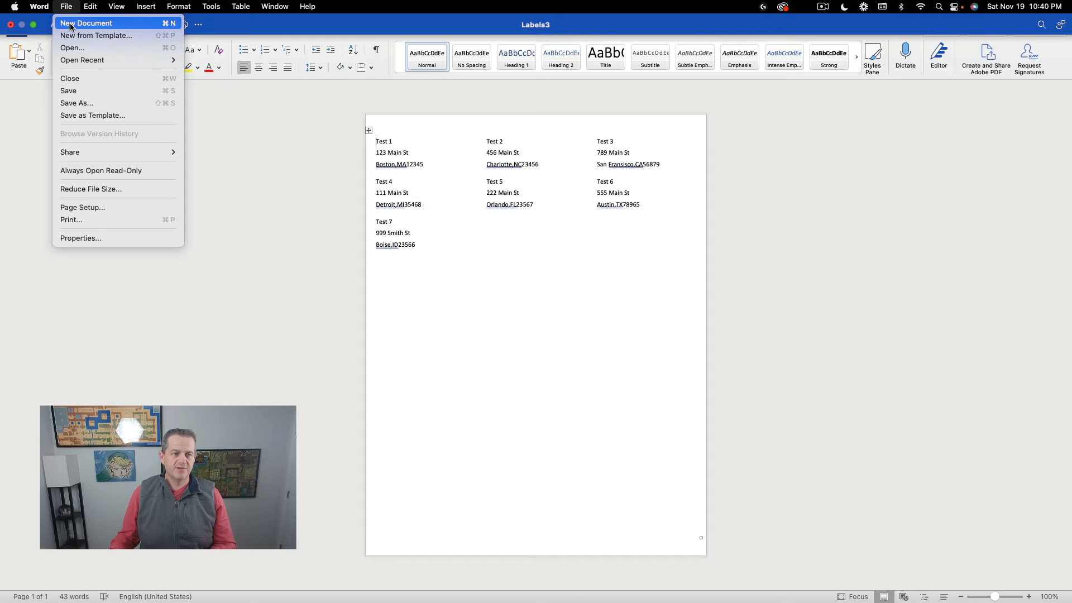
pyautogui.click(71, 24)
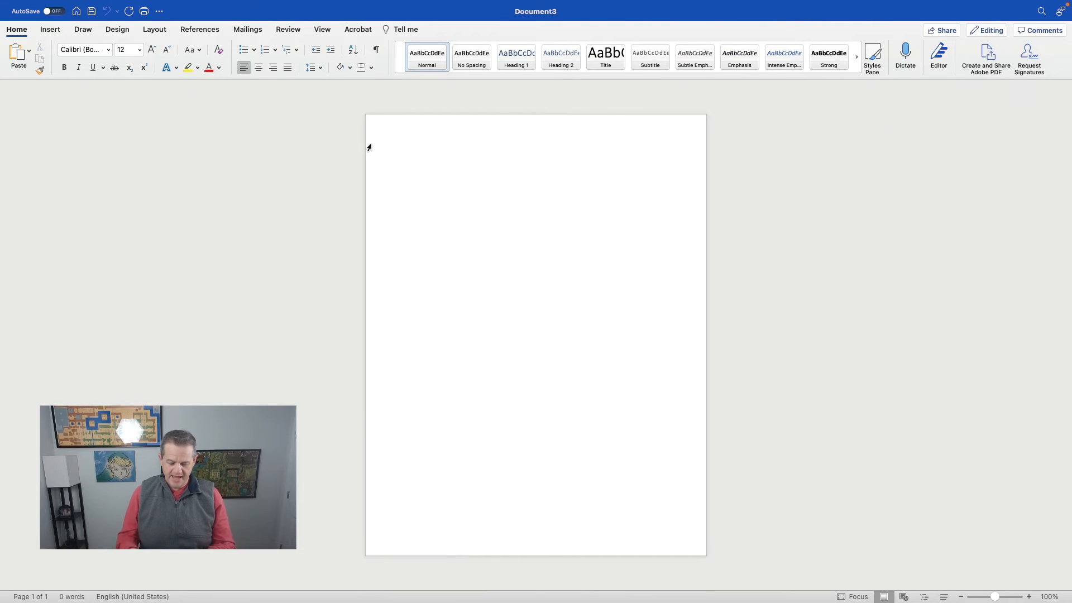
pyautogui.press('Return')
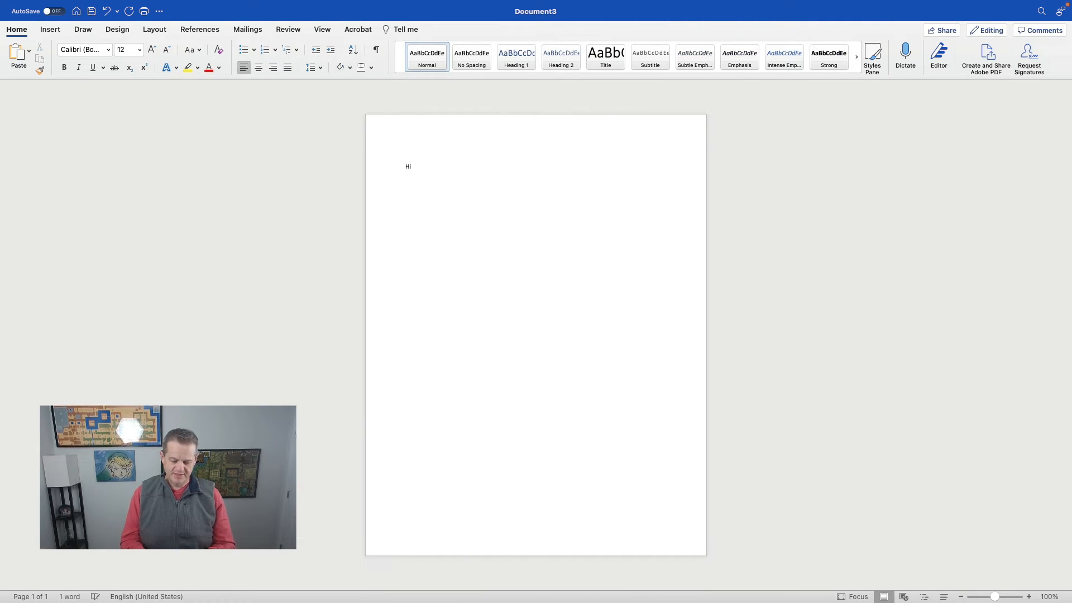
pyautogui.press('Return')
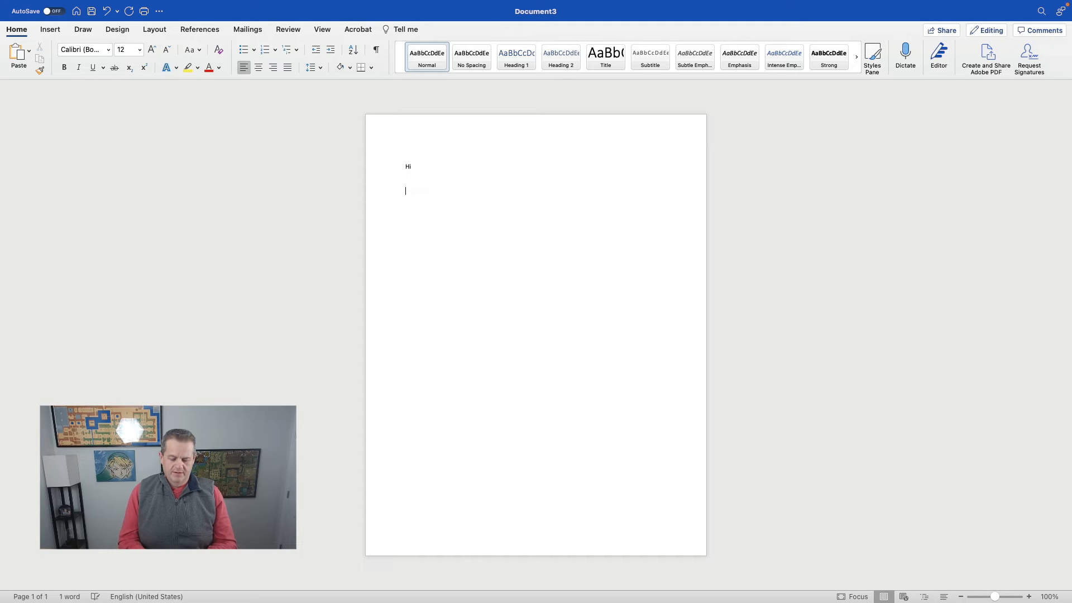
# - Write the body sentence "Would you be interested in selling your home at to one of my buyers?" below the greeting
pyautogui.write('W')
pyautogui.press('BackSpace')
pyautogui.write('Would you ')
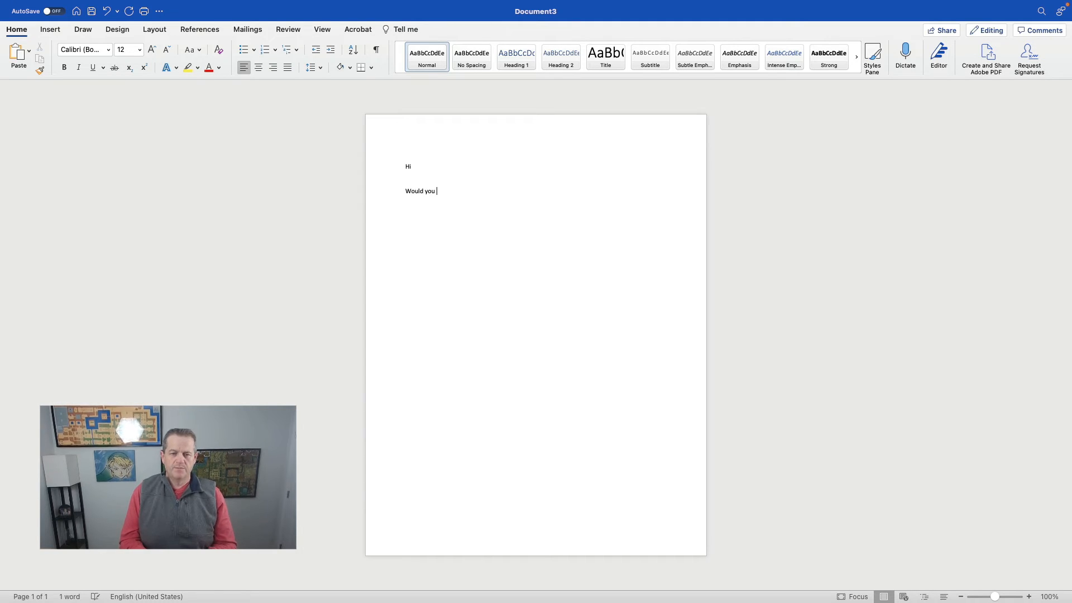
pyautogui.write('be interested in ')
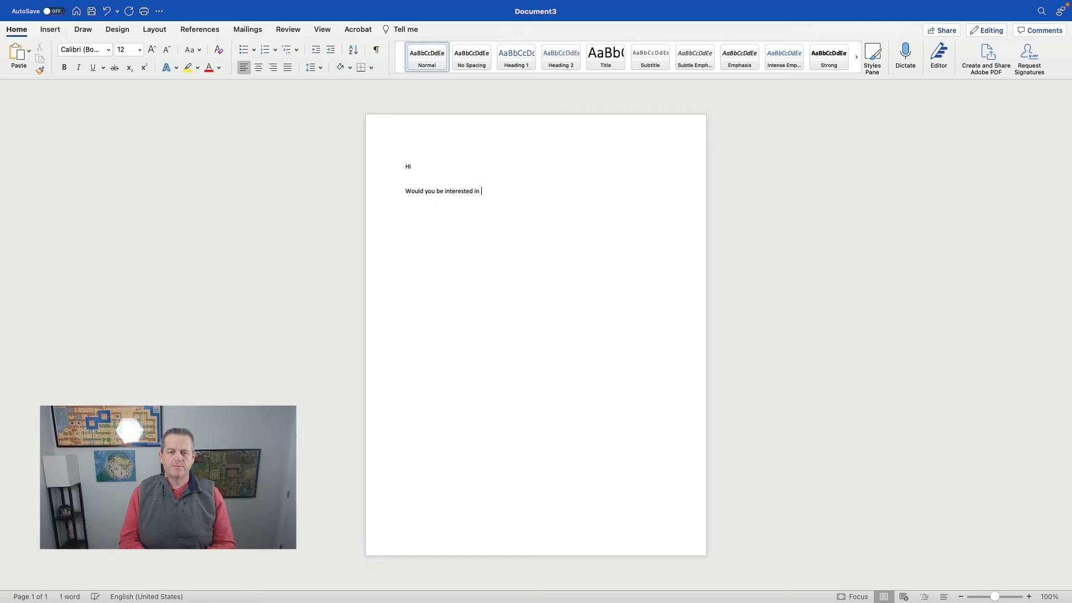
pyautogui.write('selling you')
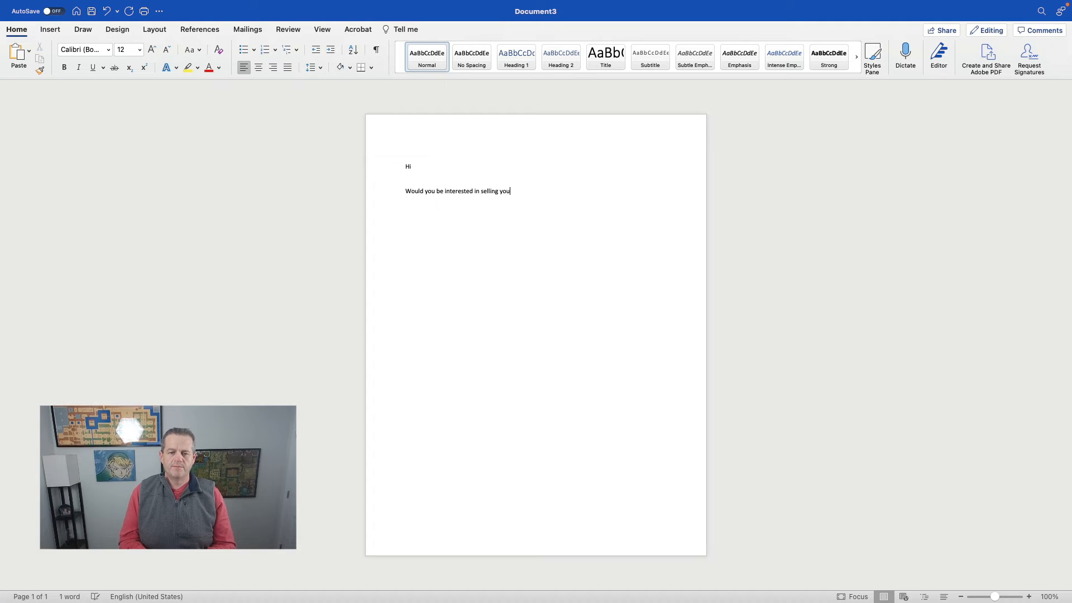
pyautogui.write('r home at')
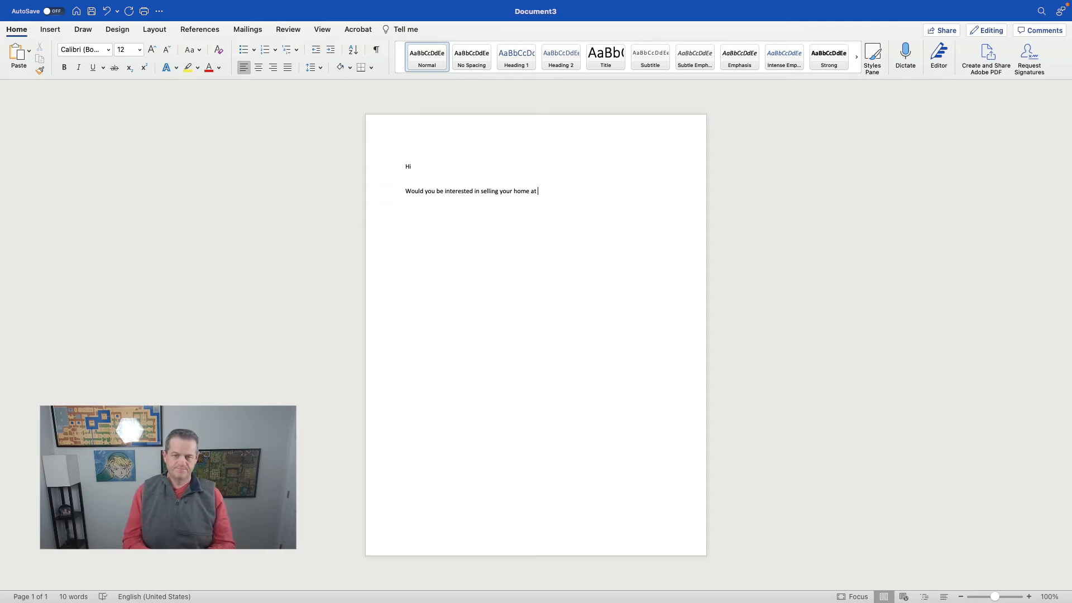
pyautogui.write(' to one')
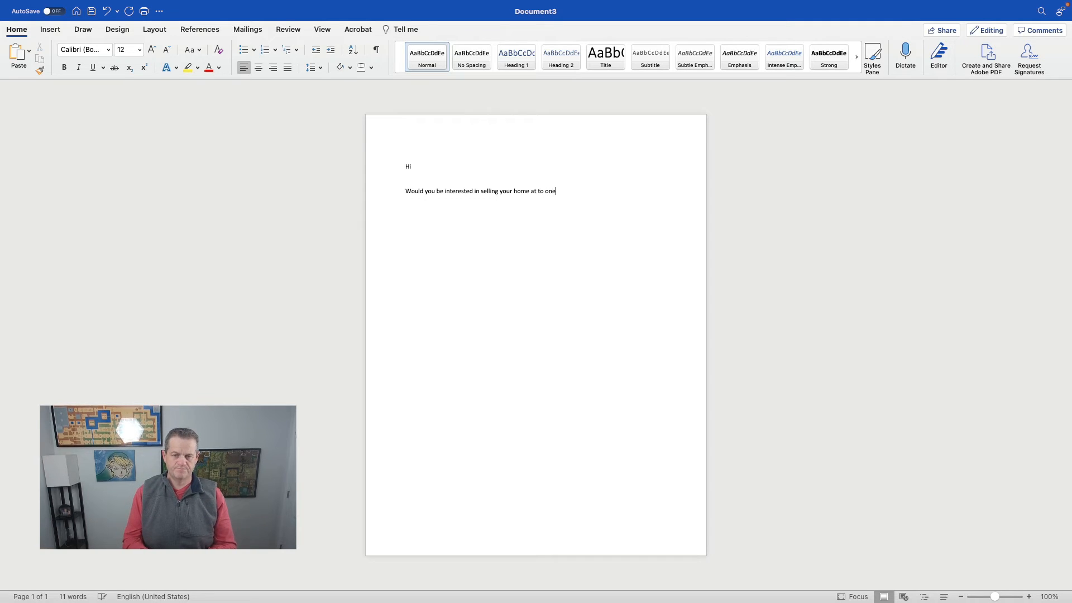
pyautogui.write(' of')
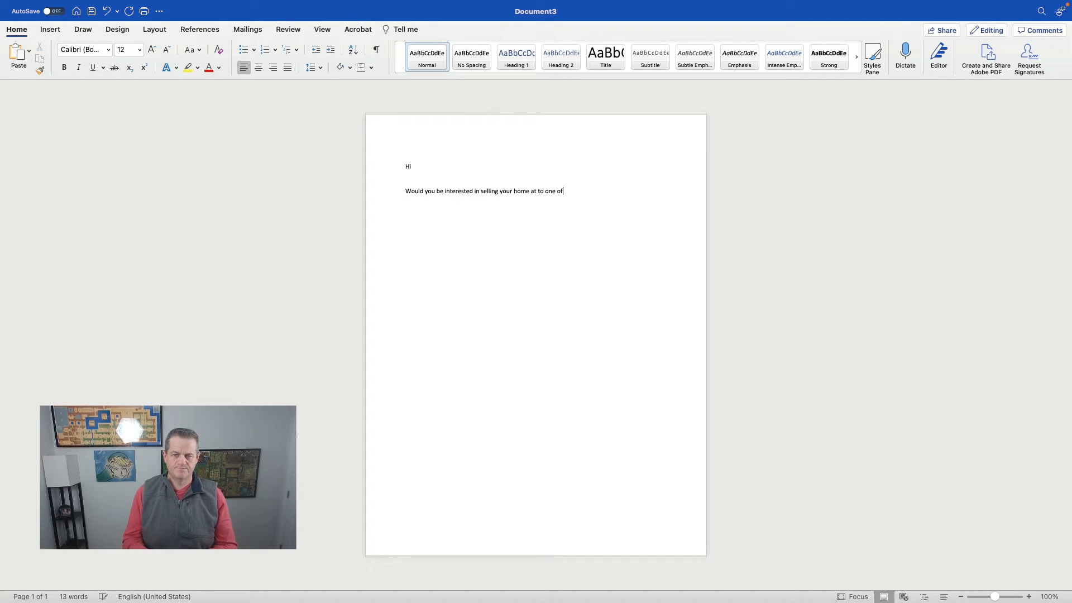
pyautogui.write(' my buyers')
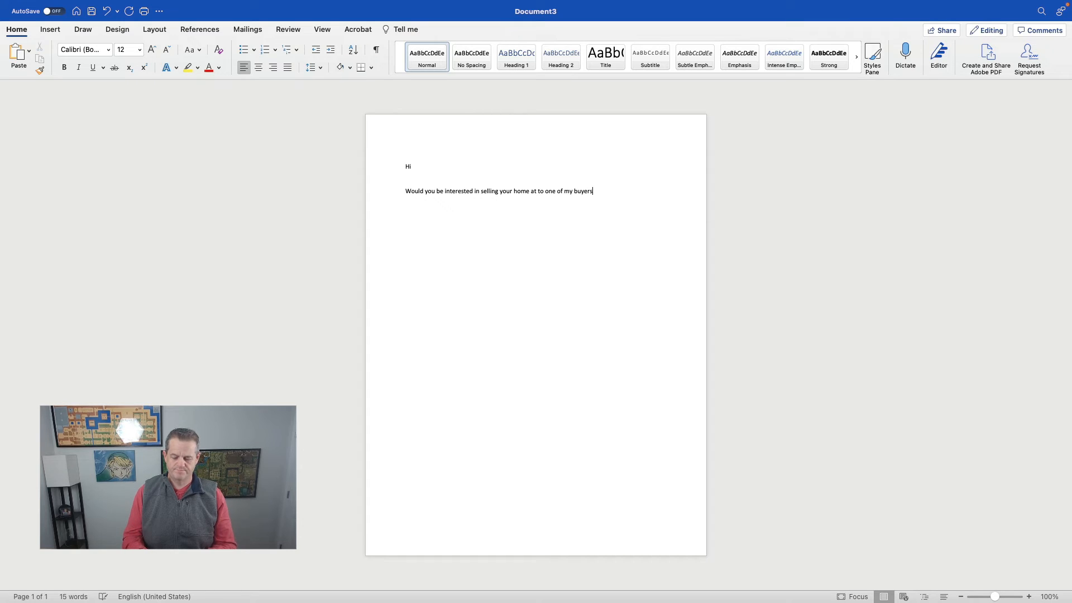
pyautogui.write('?')
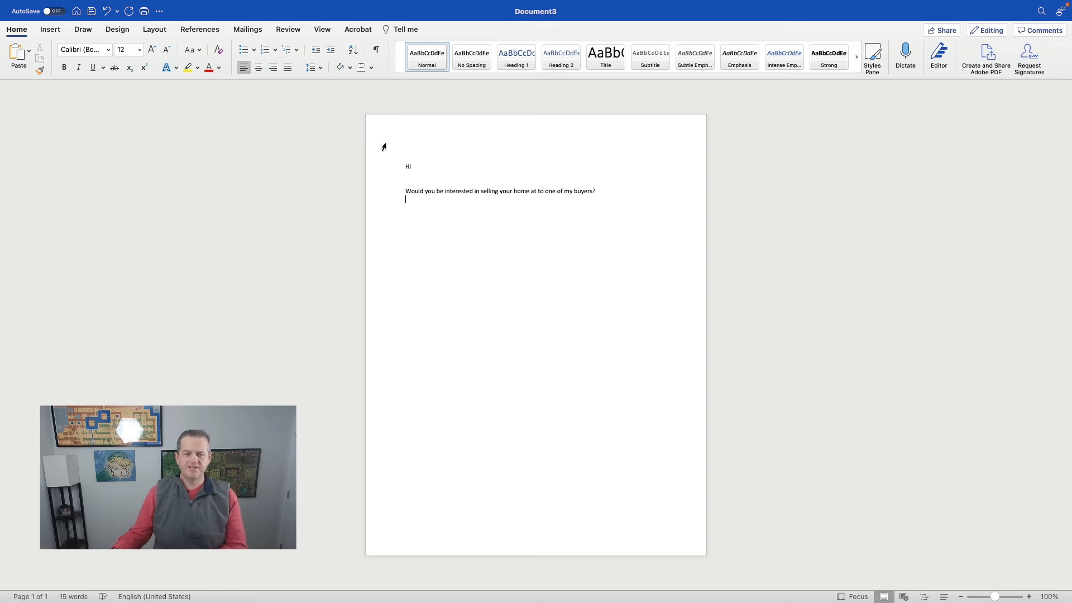
# - Place the insertion point after "Hi" and set the document up as a Letters mail merge
pyautogui.click(414, 167)
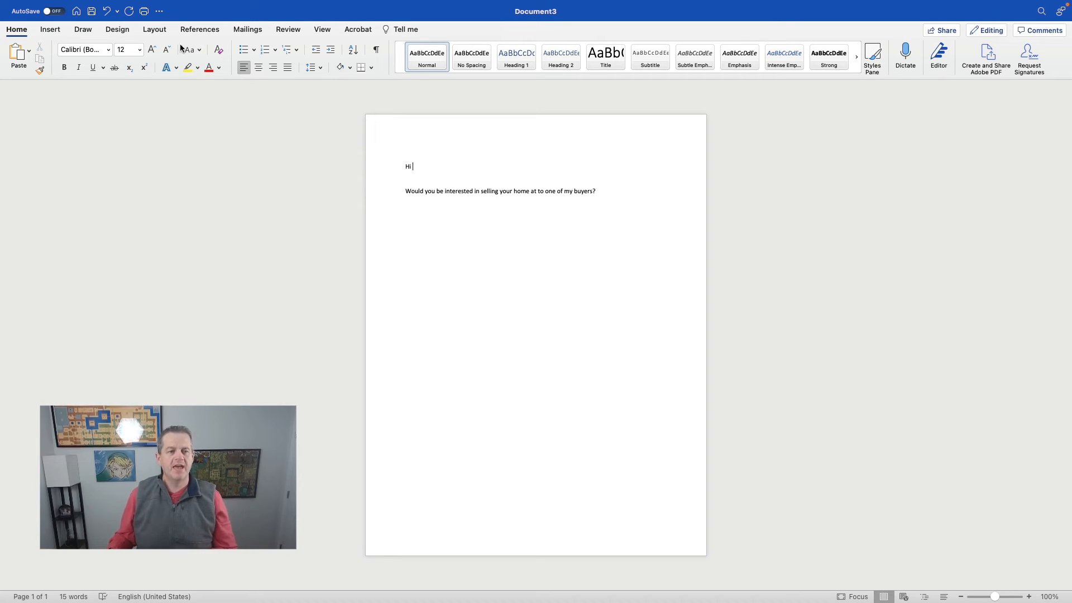
pyautogui.click(246, 30)
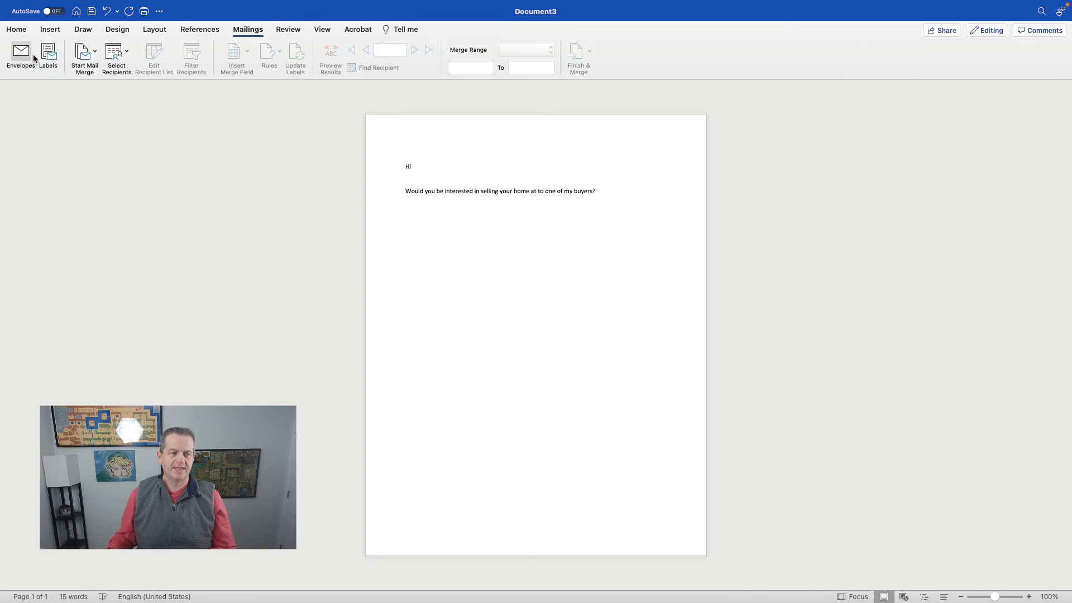
pyautogui.click(83, 53)
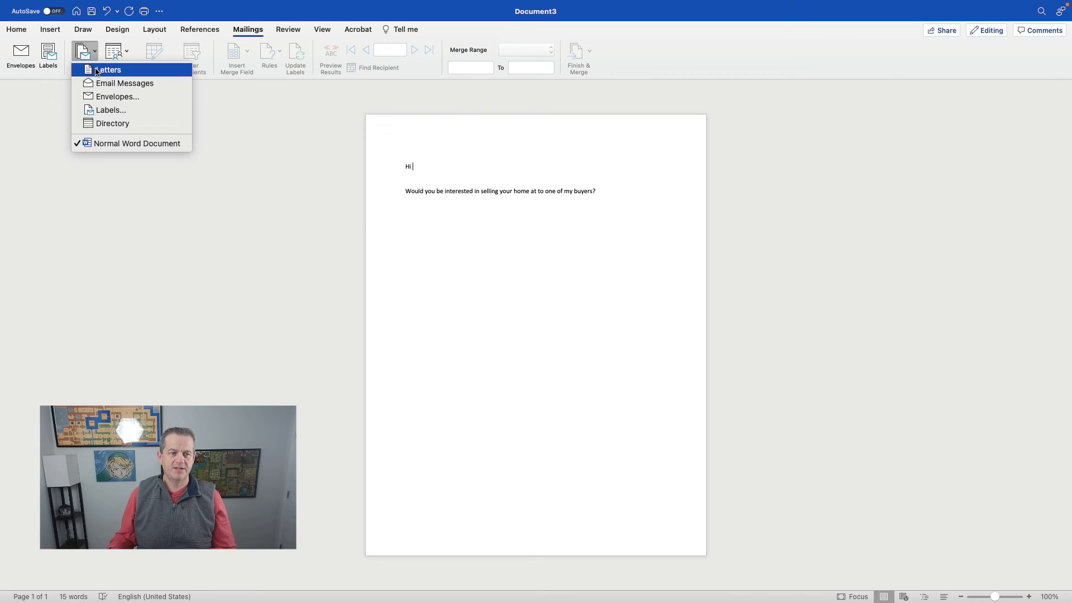
pyautogui.click(97, 70)
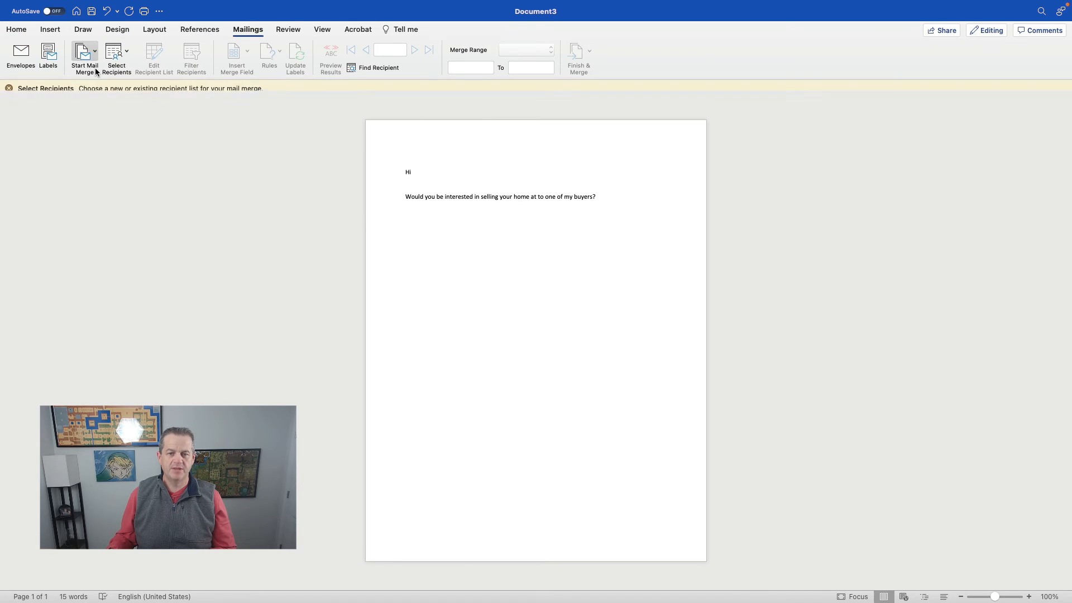
# - Attach an existing recipient list file as the data source for the letter merge
pyautogui.click(124, 54)
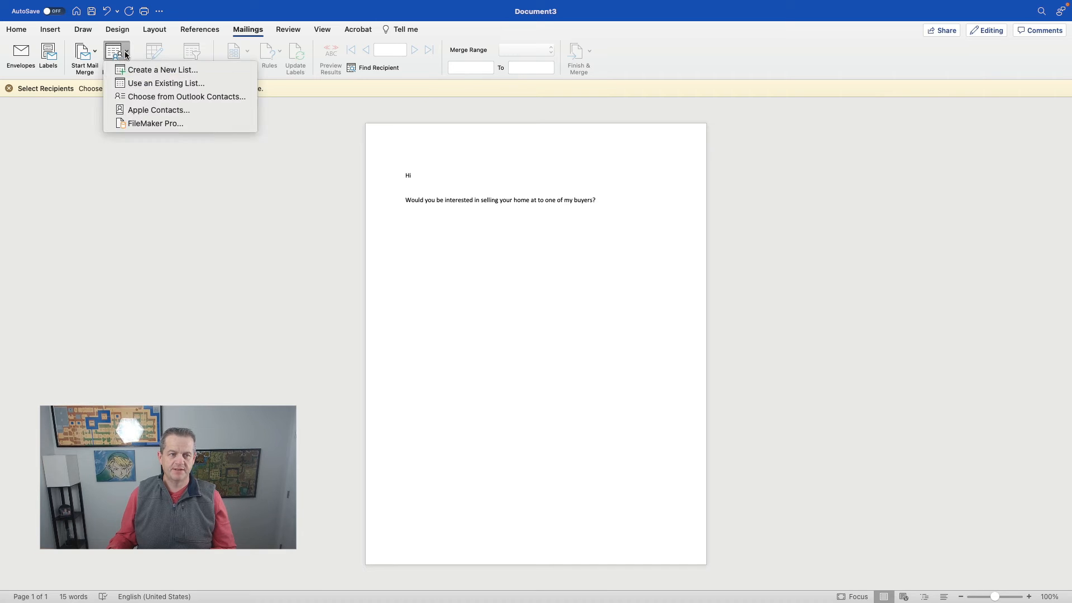
pyautogui.click(137, 85)
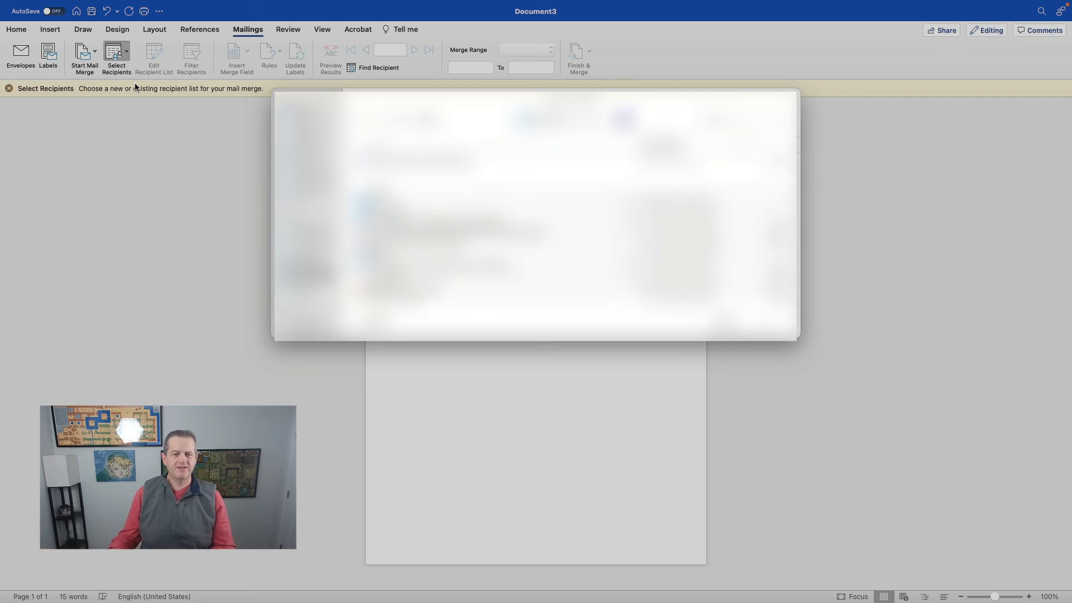
pyautogui.click(313, 175)
pyautogui.doubleClick(399, 164)
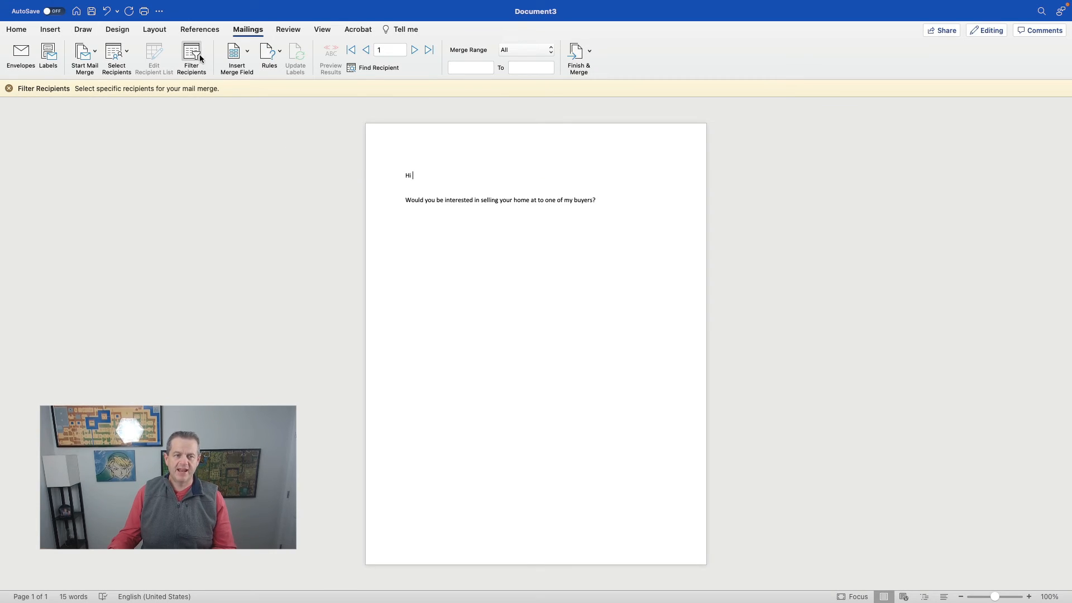
# - Insert the Name merge field after "Hi" in the greeting and follow it with a comma
pyautogui.click(246, 53)
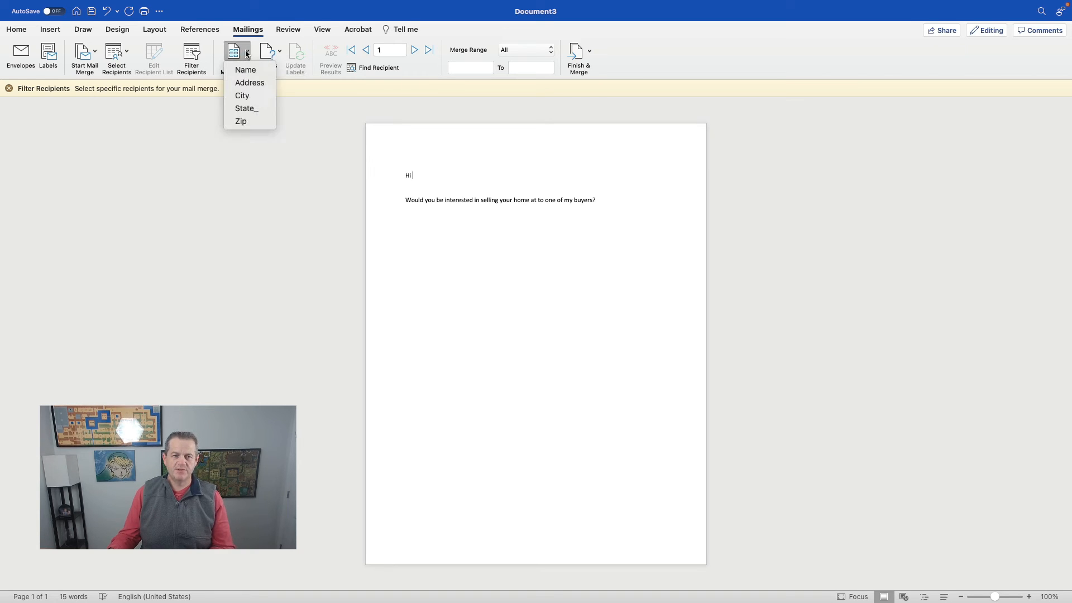
pyautogui.click(248, 70)
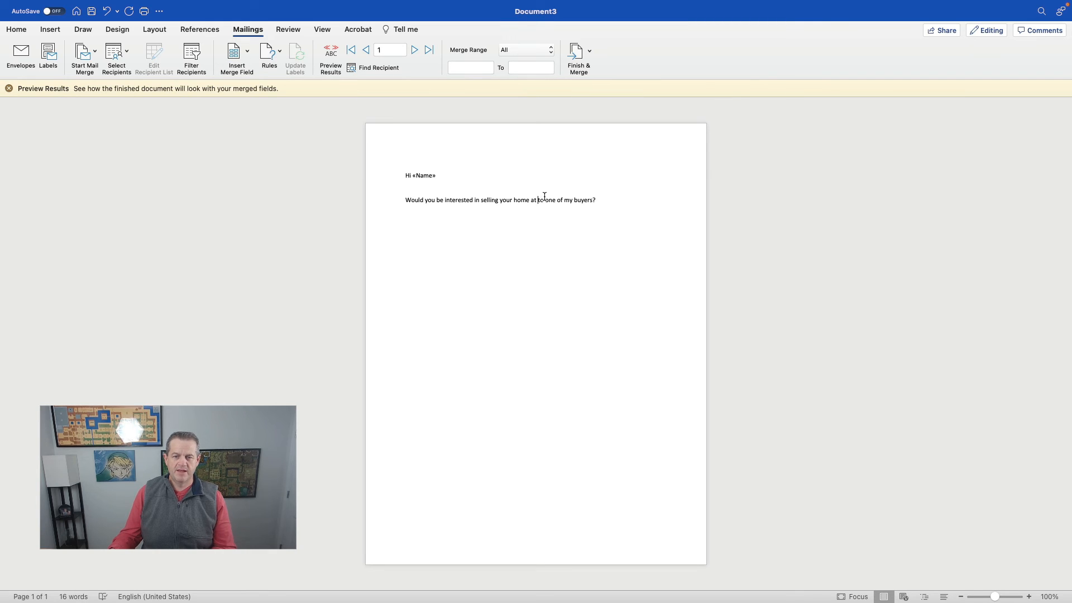
pyautogui.click(440, 176)
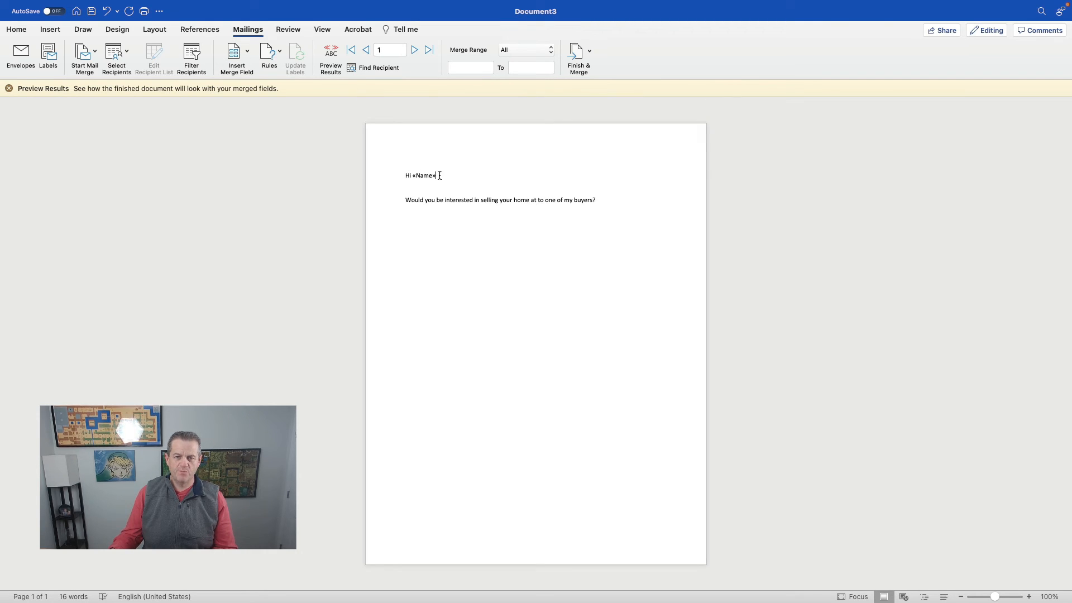
pyautogui.write(',')
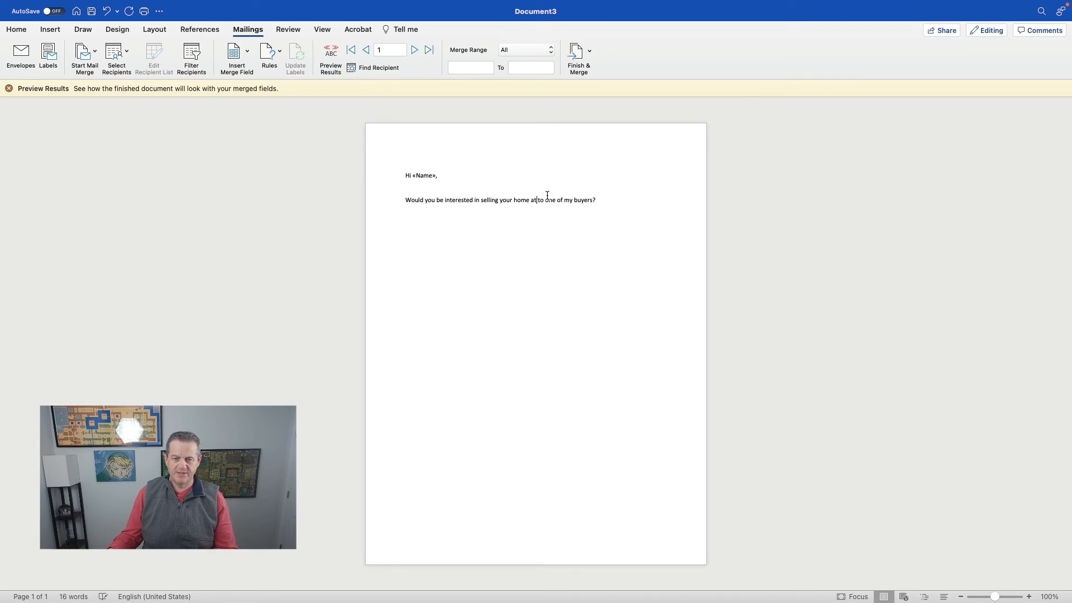
# - Insert the Address merge field after "your home at" and merge the letters into an individually editable document
pyautogui.click(246, 53)
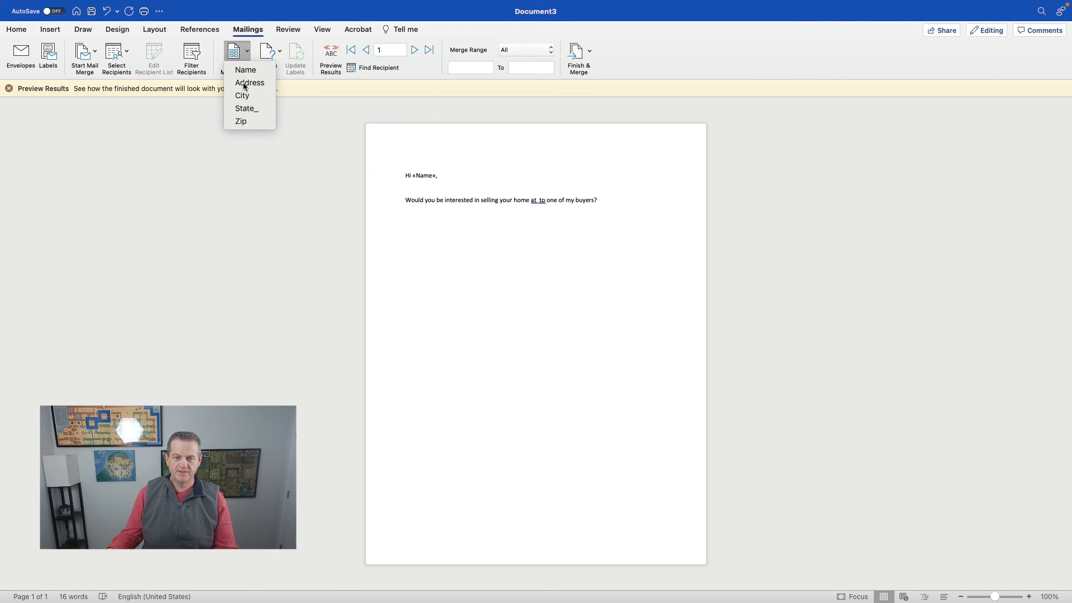
pyautogui.click(244, 83)
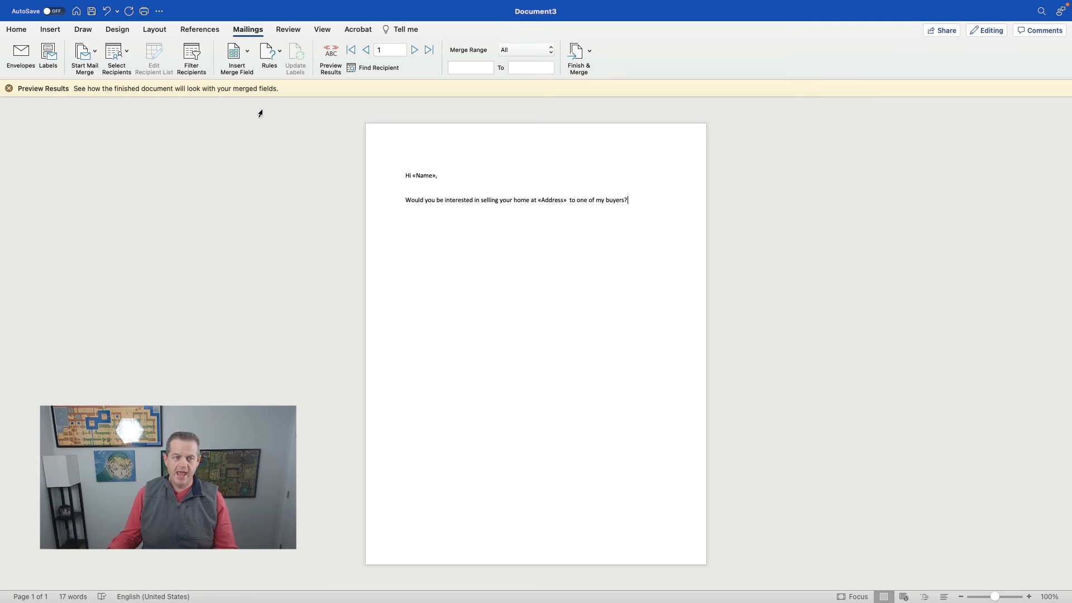
pyautogui.click(577, 59)
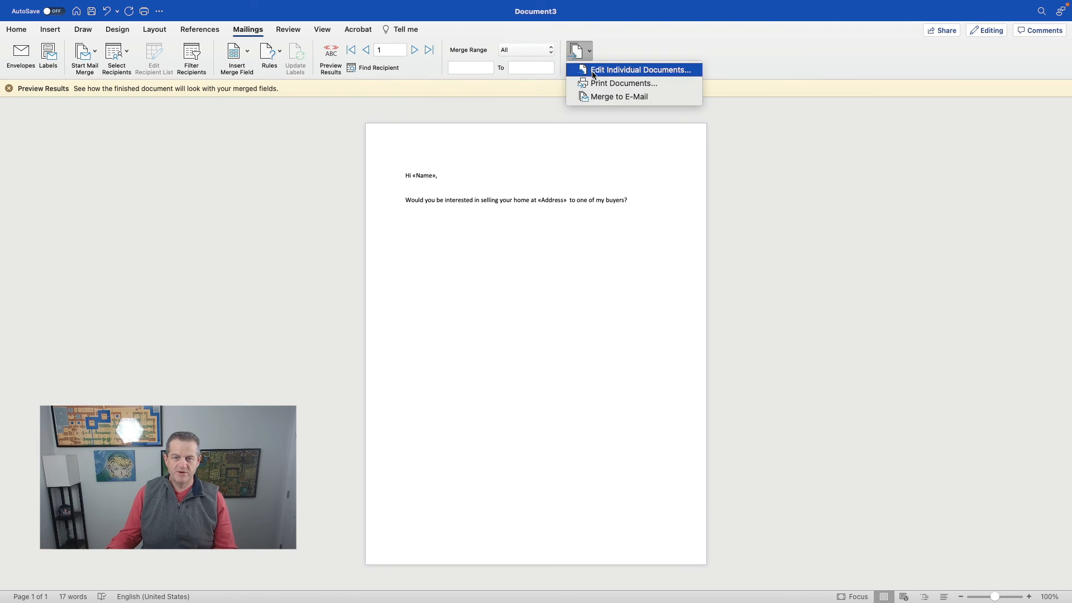
pyautogui.click(590, 68)
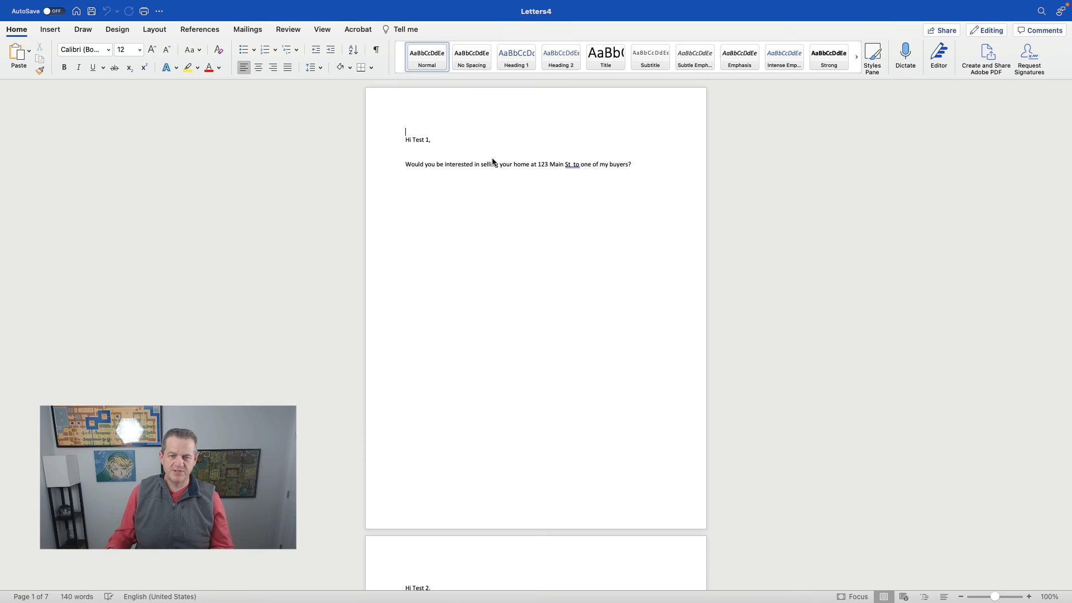
# - Remove the extra space between "St" and "to" in the merged letters for Test 1 and Test 2
pyautogui.click(571, 167)
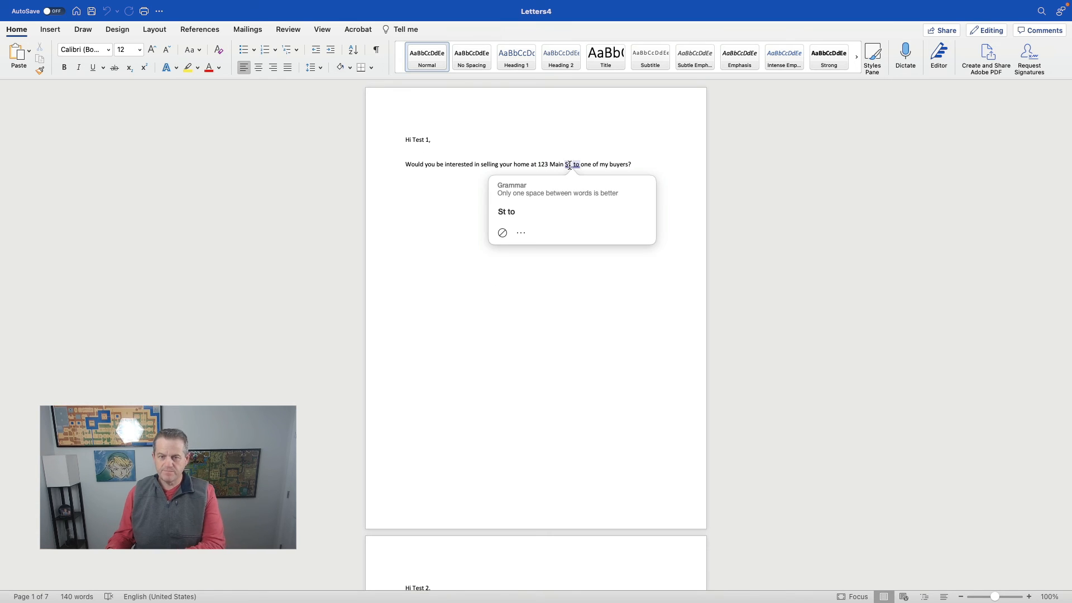
pyautogui.click(505, 212)
pyautogui.scroll(-5, 500, 217)
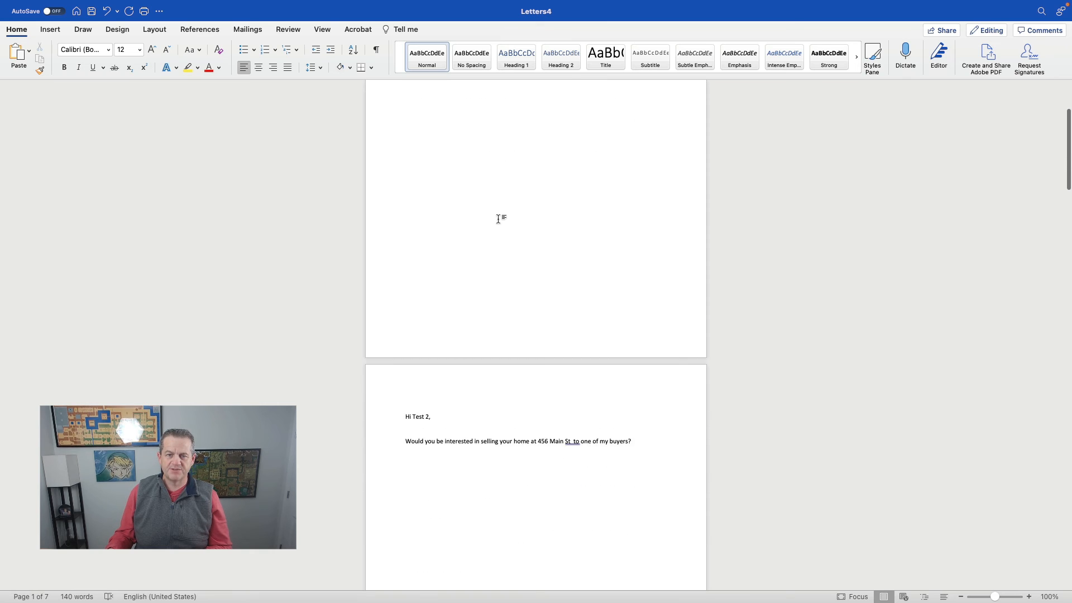
pyautogui.scroll(5, 500, 218)
pyautogui.scroll(-5, 499, 217)
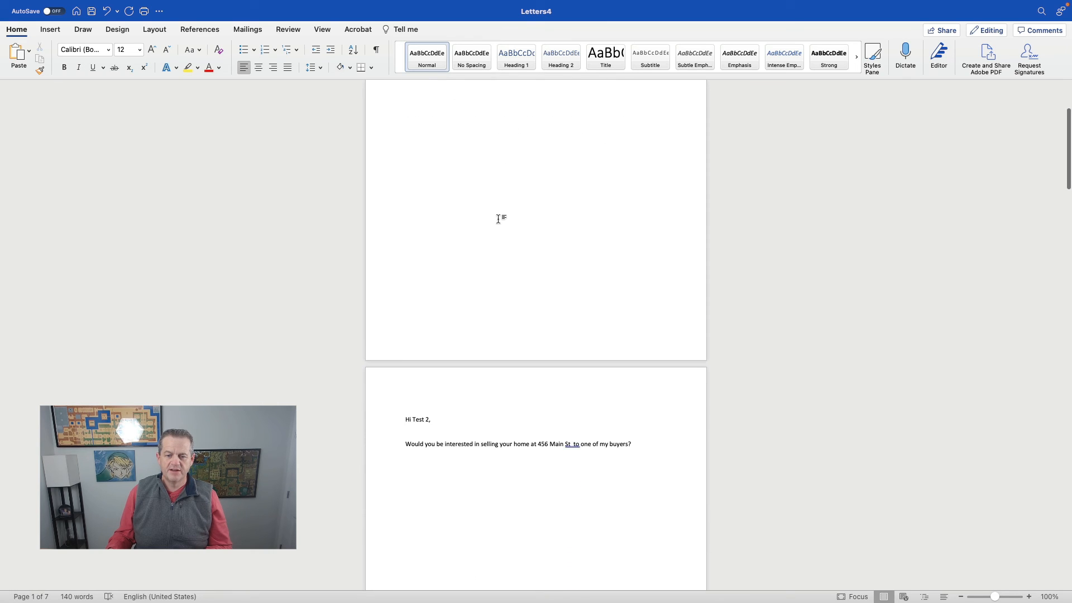
pyautogui.click(572, 427)
pyautogui.press('BackSpace')
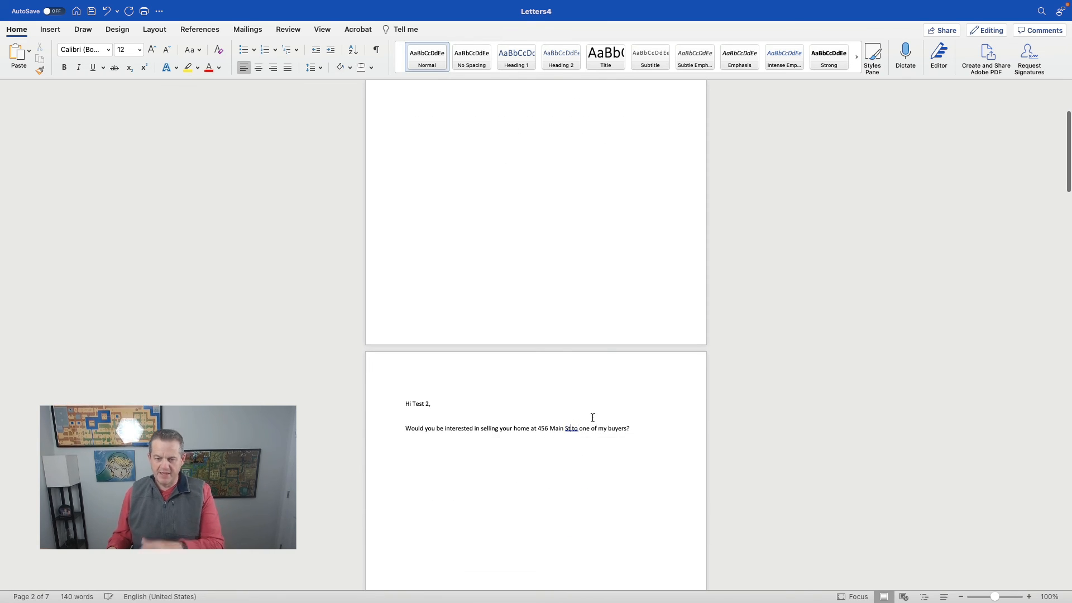
pyautogui.scroll(-1, 496, 385)
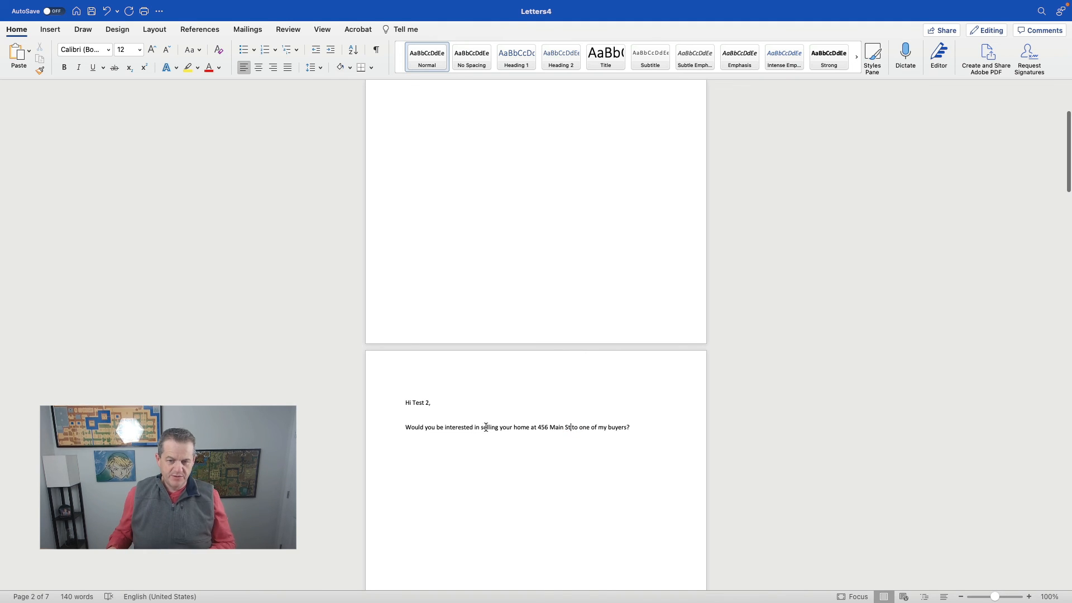
# - Remove the extra space before "to one of my buyers" in the merged letter for Test 3
pyautogui.scroll(-10, 586, 430)
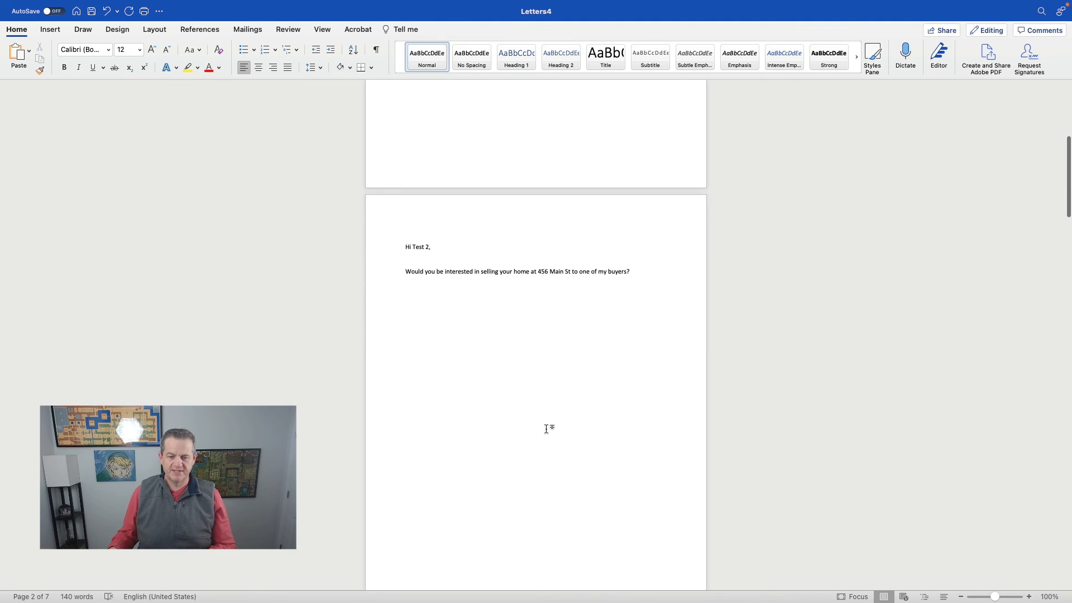
pyautogui.moveTo(565, 521); pyautogui.dragTo(577, 523)
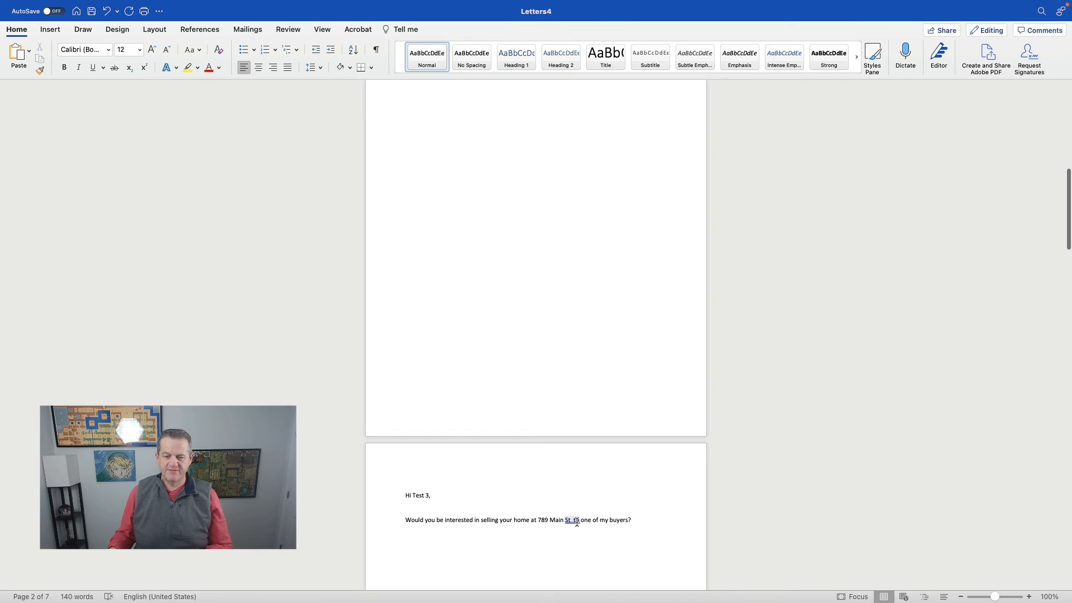
pyautogui.click(576, 521)
pyautogui.click(573, 520)
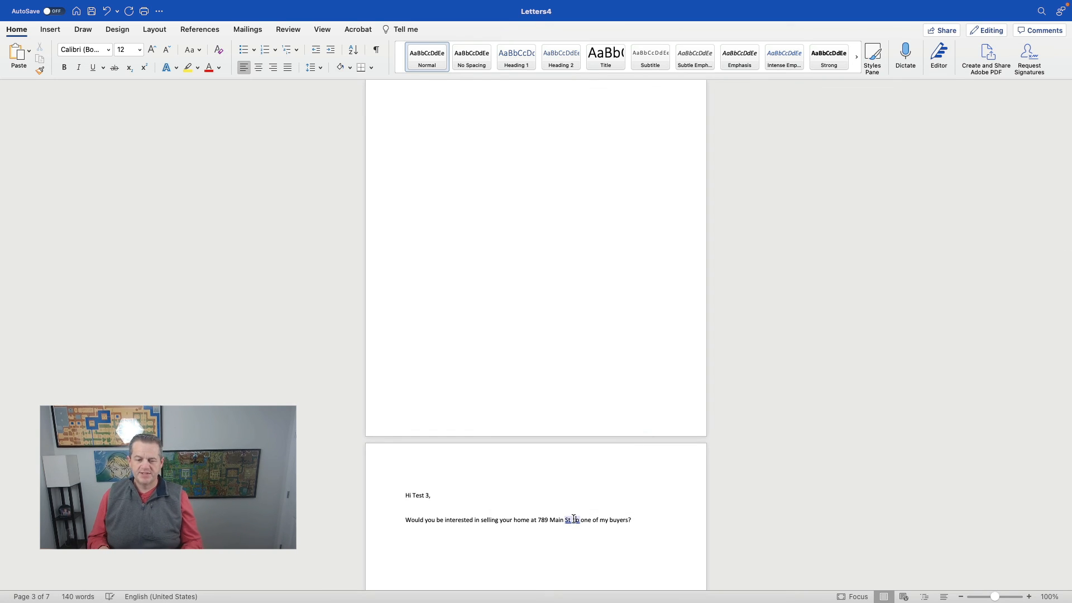
pyautogui.click(574, 520)
pyautogui.press('BackSpace')
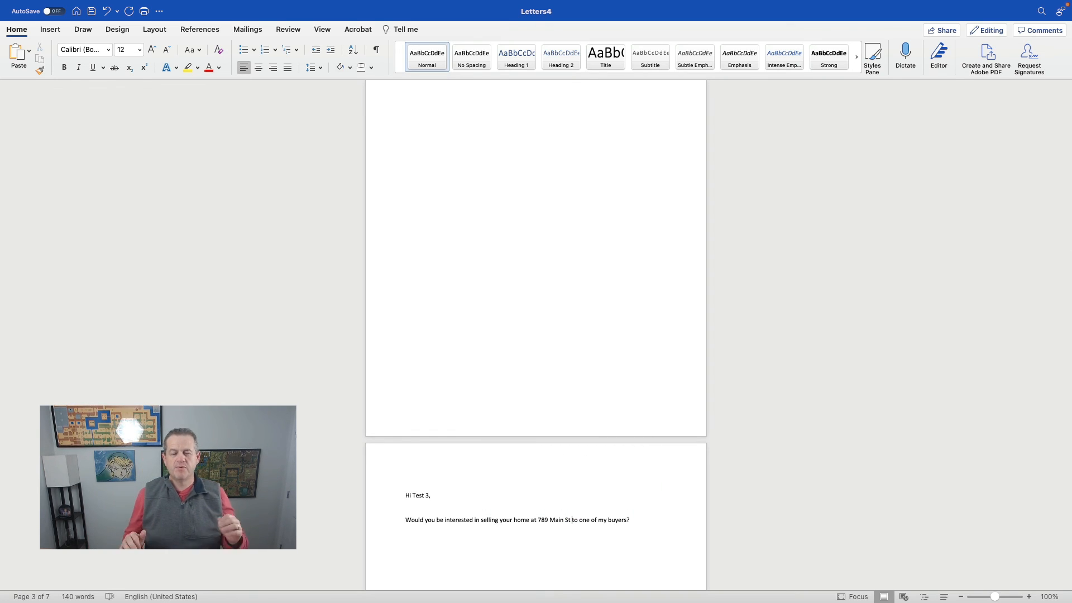